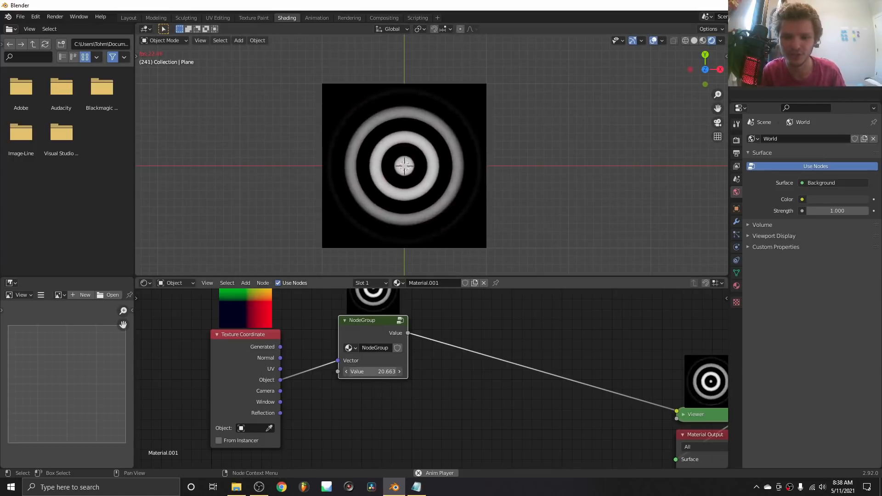
- Raise the concentric-ring node group's Value to 64.563 and inspect the nodes inside the group
drag(373, 374, 464, 374)
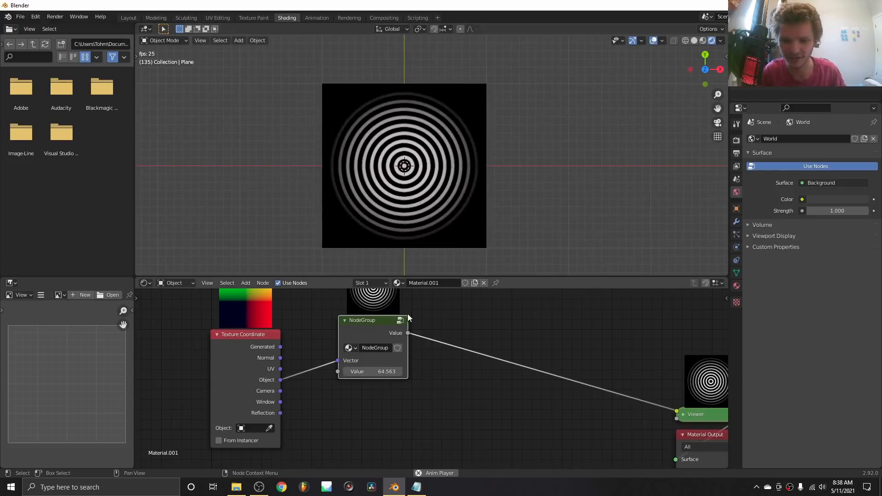
click(400, 321)
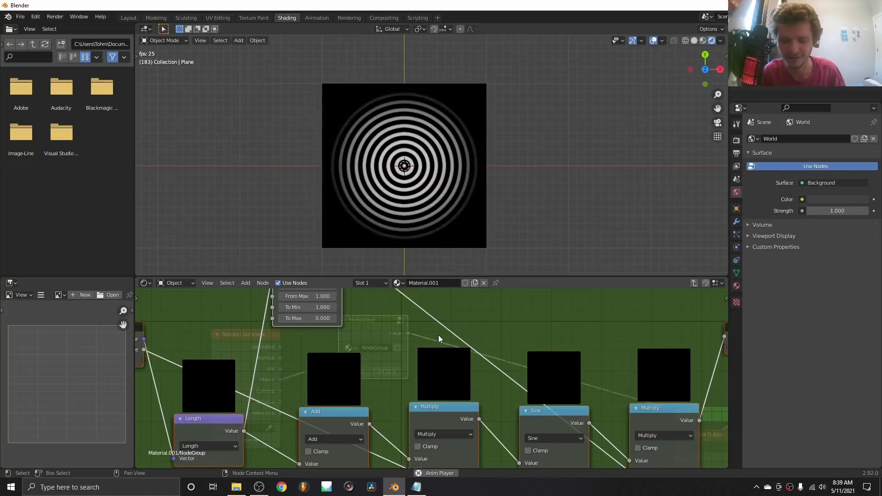
key(Tab)
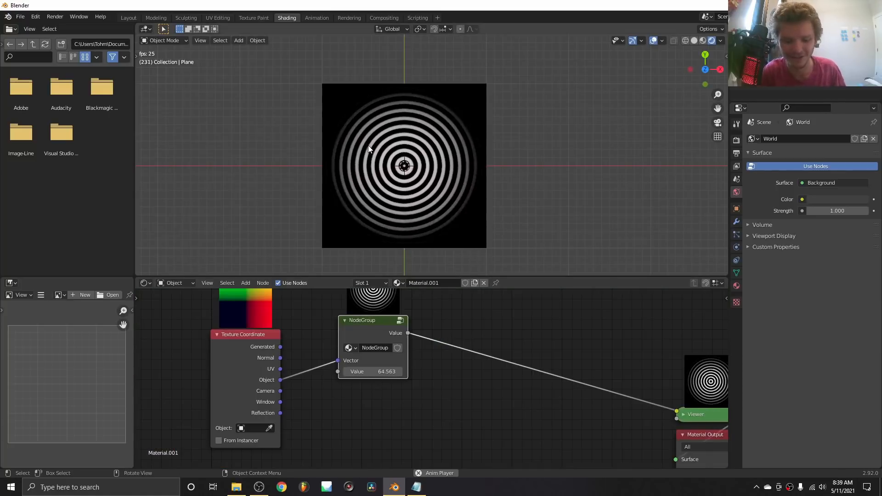
- Start a new General file without saving the current one and make the window full screen
key(ctrl+n)
click(261, 120)
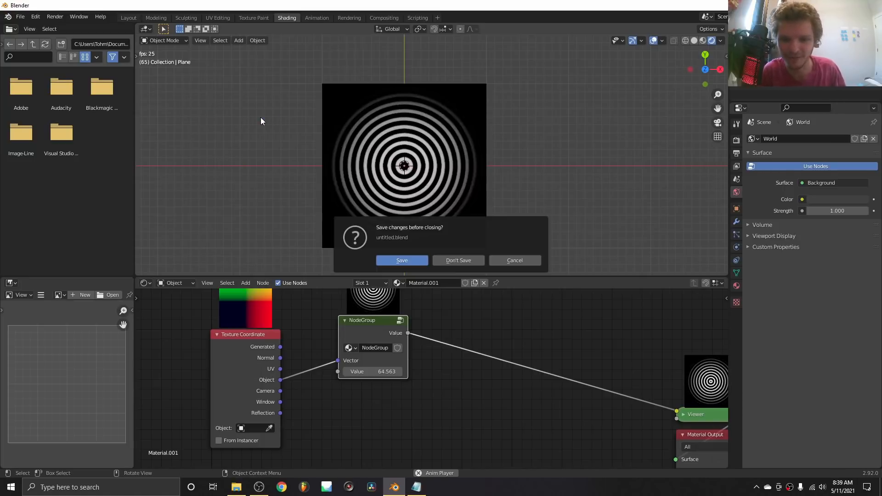
click(451, 261)
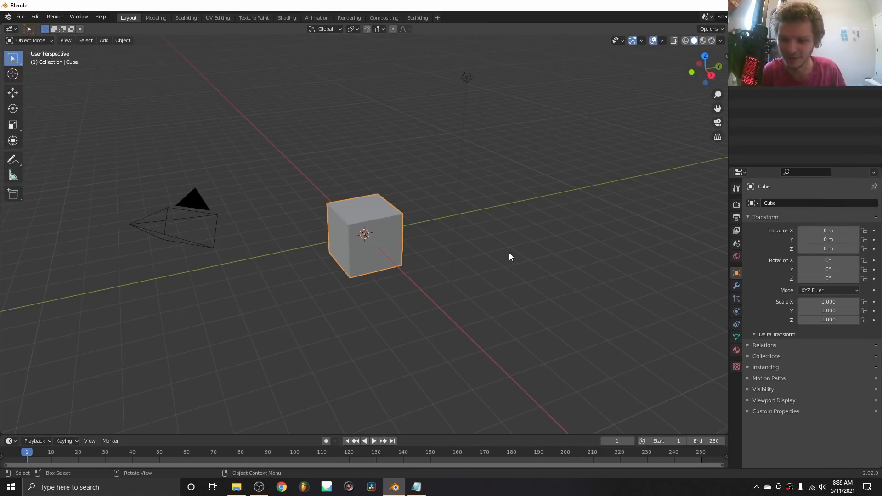
key(q)
click(428, 245)
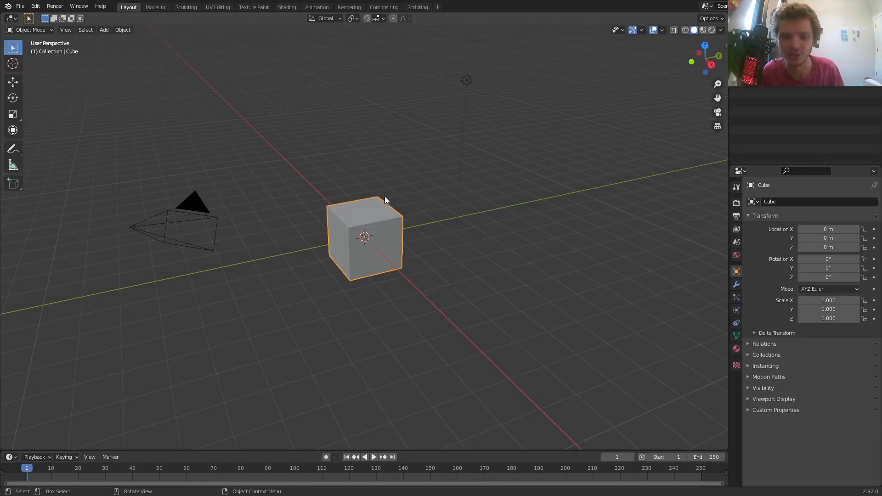
- Delete the default cube and add a mesh plane in its place
key(x)
click(368, 156)
key(shift+a)
click(389, 152)
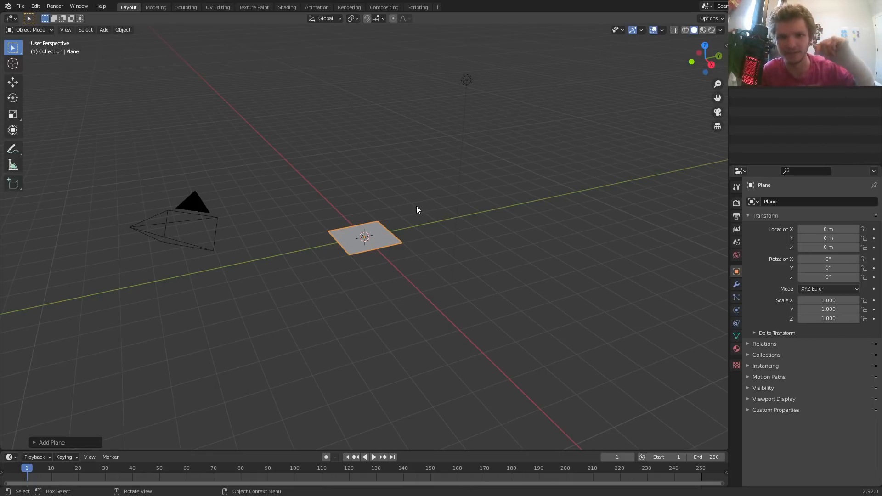
- Switch to the Shading workspace, look straight down on the scene and select the plane
click(202, 215)
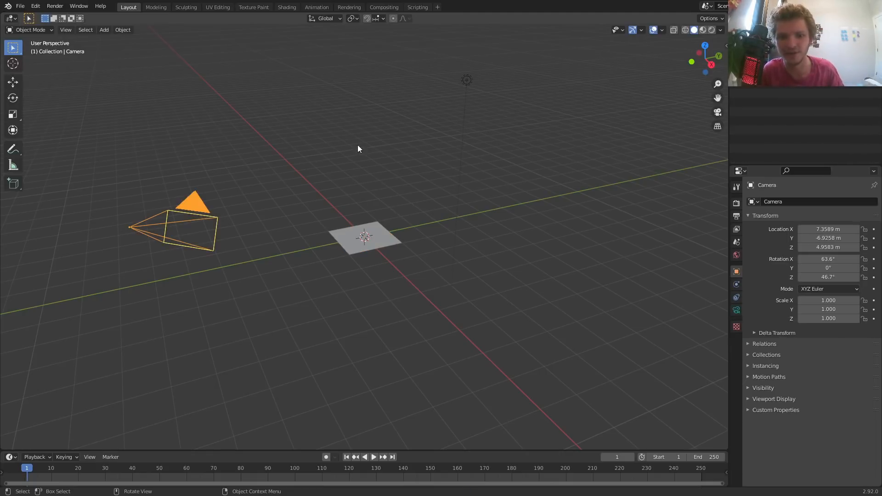
click(285, 7)
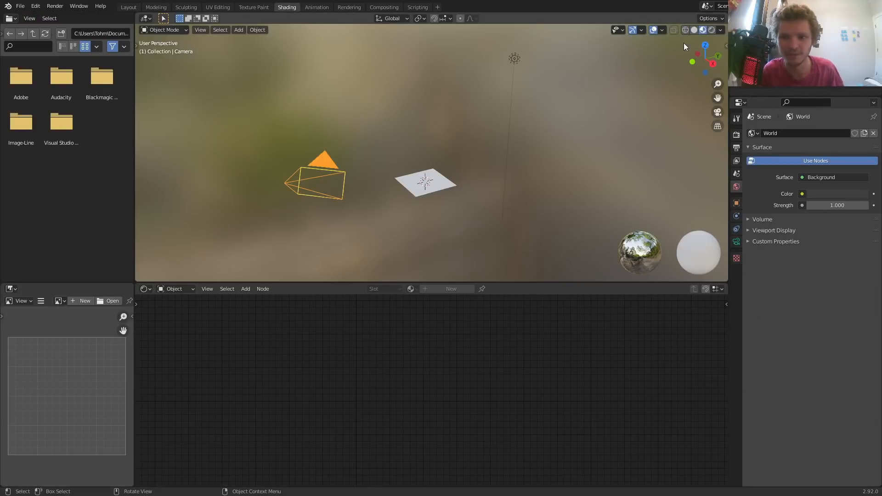
key(KP_7)
scroll(459, 169, up, 4)
click(458, 168)
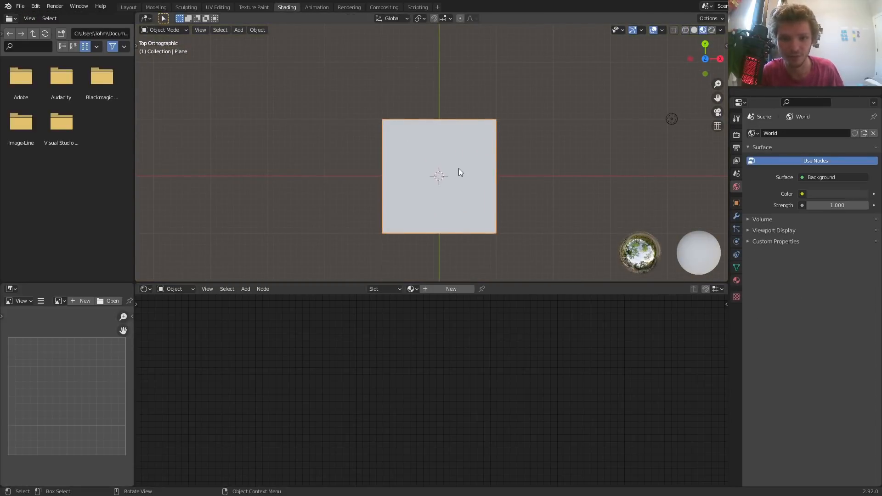
- Create a new material on the plane and name it ihaveapatreon
click(450, 291)
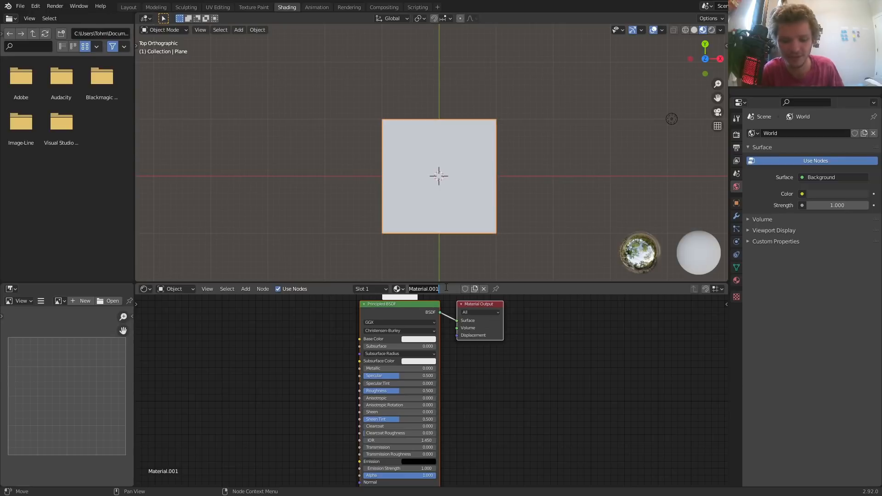
text(ih)
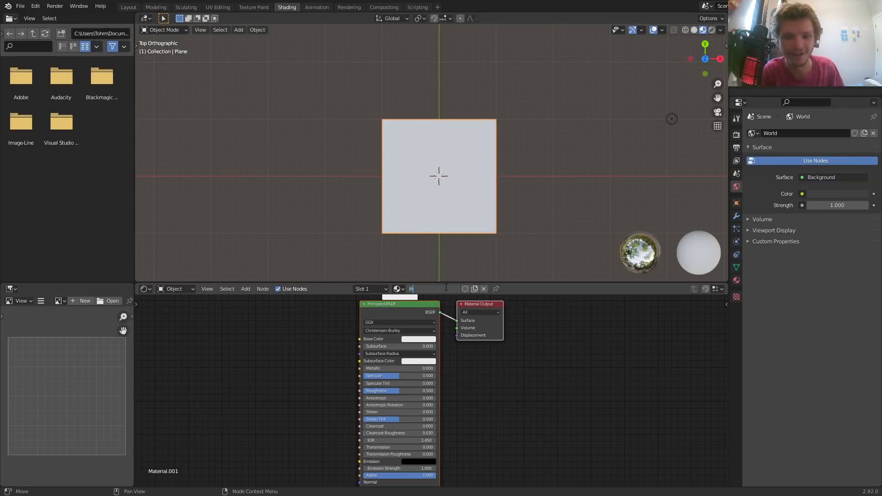
text(aveapatreon)
key(Return)
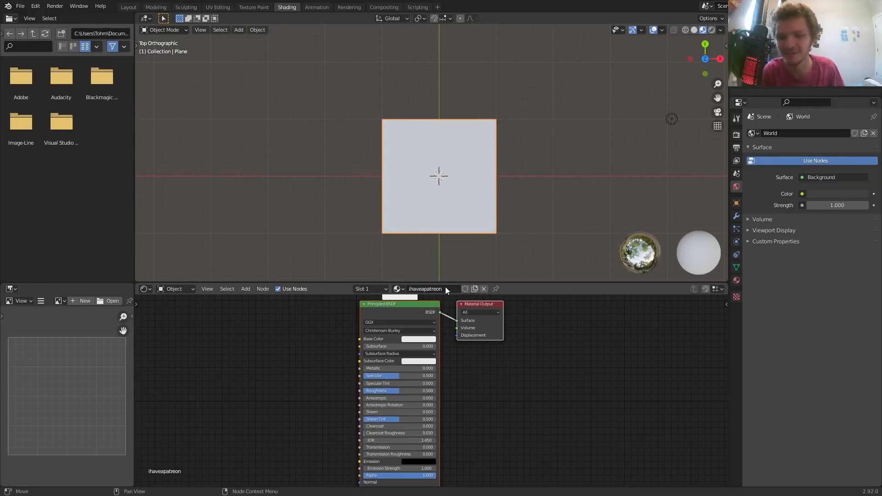
- Delete the Principled BSDF node from the material, keeping only the Material Output node
middle_drag(320, 340, 339, 423)
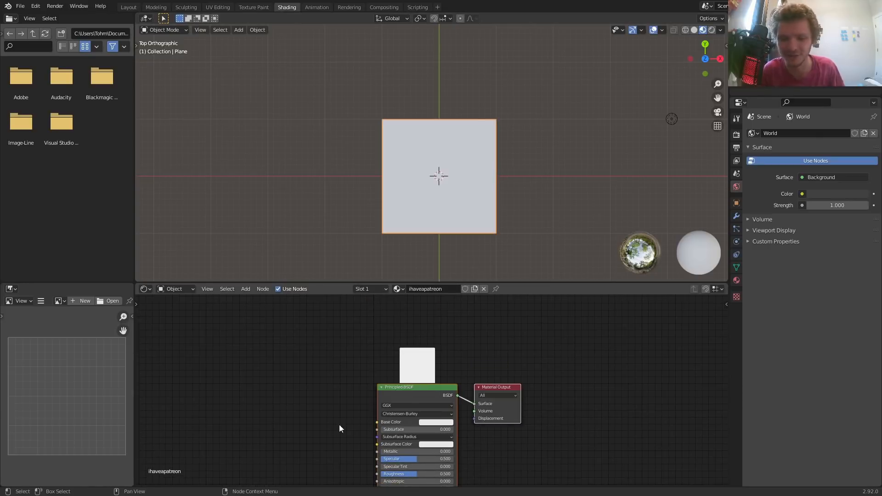
drag(323, 433, 398, 360)
key(x)
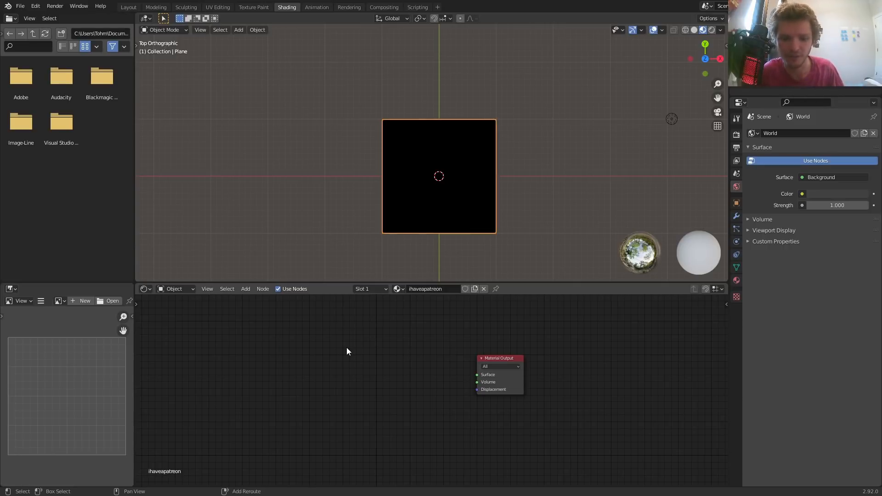
- Add a Texture Coordinate node in front of the Material Output node
key(shift+a)
text(tex)
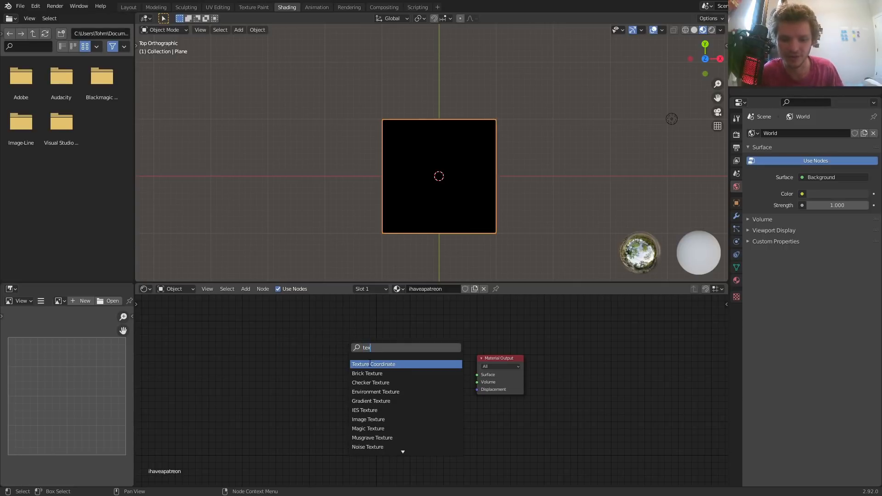
click(370, 364)
scroll(371, 377, up, 3)
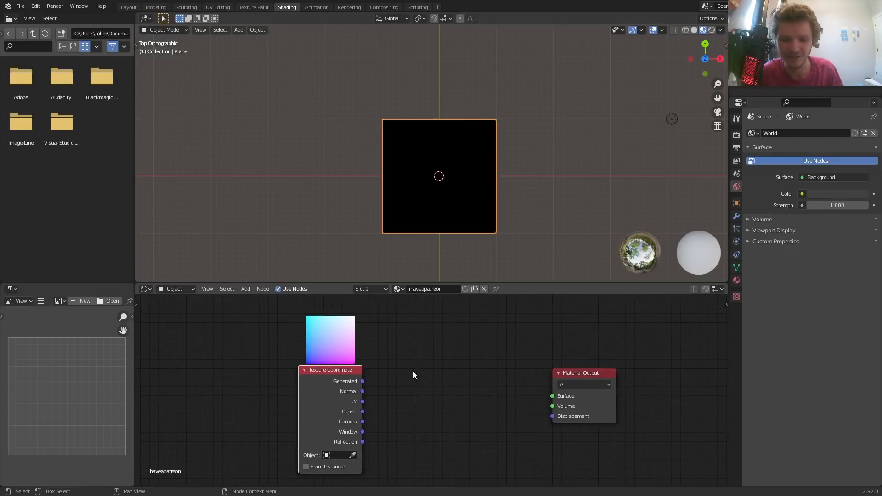
- Cycle the viewer through the Texture Coordinate node's outputs, ending with the Object output previewed on the plane
ctrl+shift+click(330, 383)
ctrl+shift+click(330, 383)
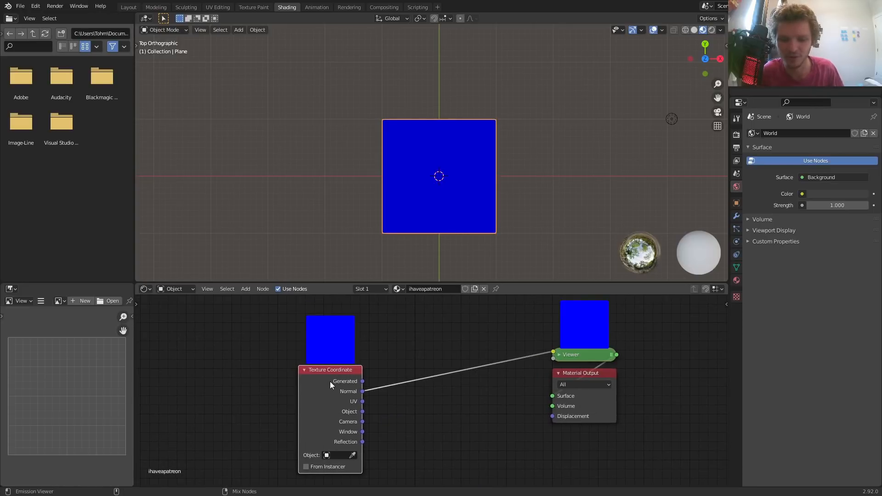
ctrl+shift+click(330, 381)
ctrl+shift+click(330, 382)
ctrl+shift+click(330, 381)
ctrl+shift+click(330, 381)
ctrl+shift+click(330, 381)
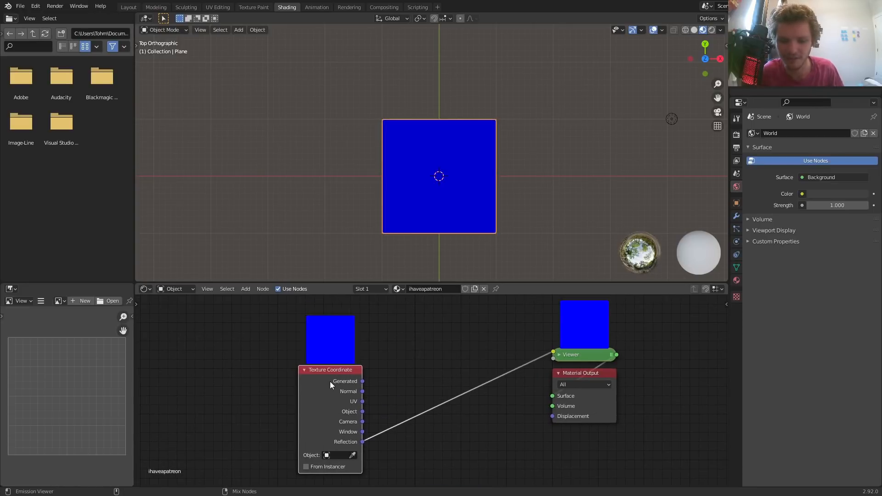
ctrl+shift+click(330, 382)
ctrl+shift+click(330, 382)
ctrl+shift+click(330, 382)
ctrl+shift+click(330, 381)
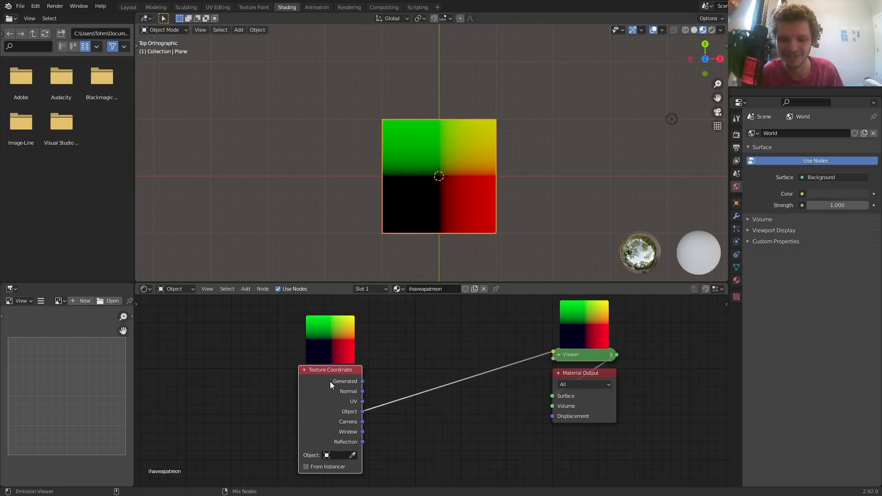
scroll(335, 344, up, 2)
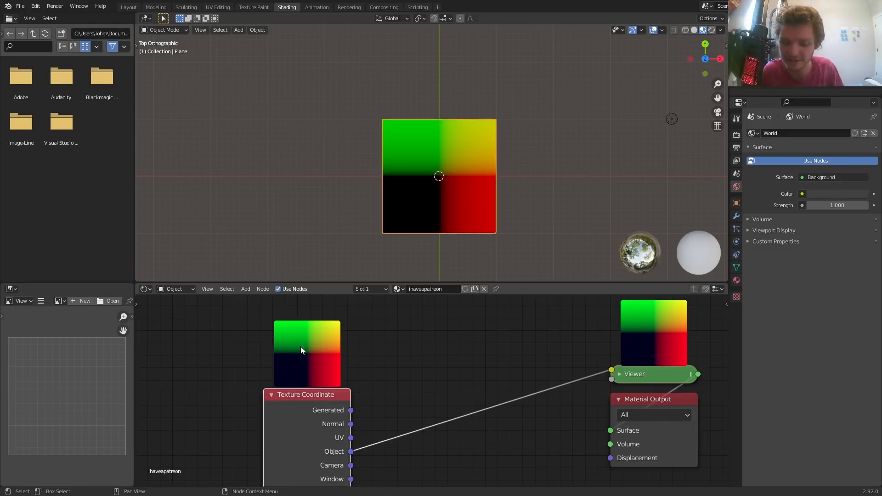
key(ctrl+shift+p)
key(ctrl+shift+p)
key(ctrl+shift+p)
key(ctrl+shift+p)
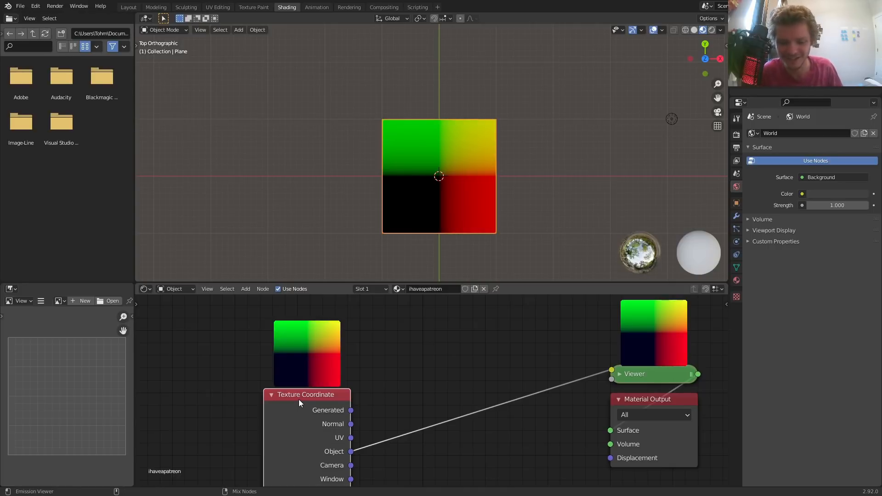
key(ctrl+shift+p)
key(ctrl+shift+p)
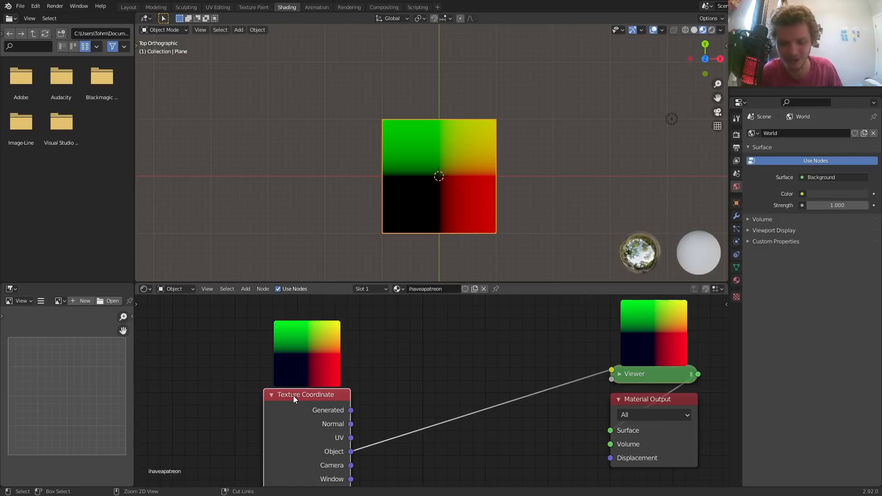
key(ctrl+shift+p)
key(ctrl+shift+p)
- Move the Texture Coordinate node farther from the output and insert a Vector Math node on its Object link
drag(311, 398, 178, 362)
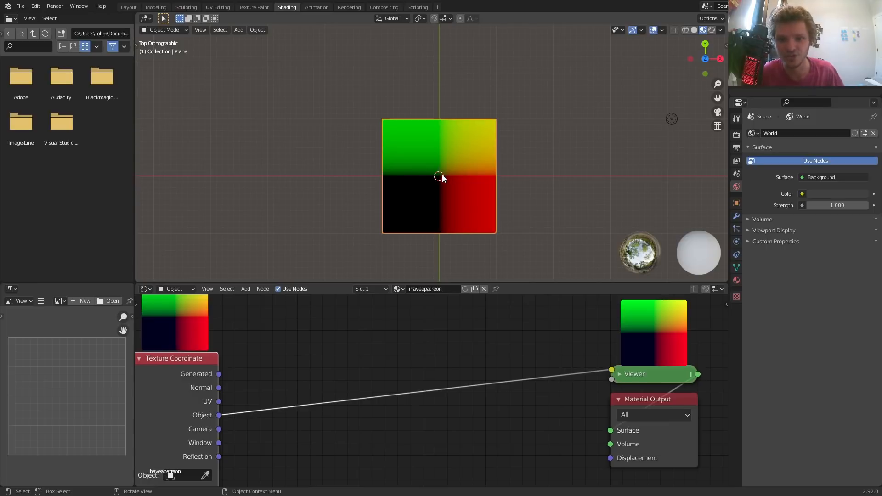
key(shift+a)
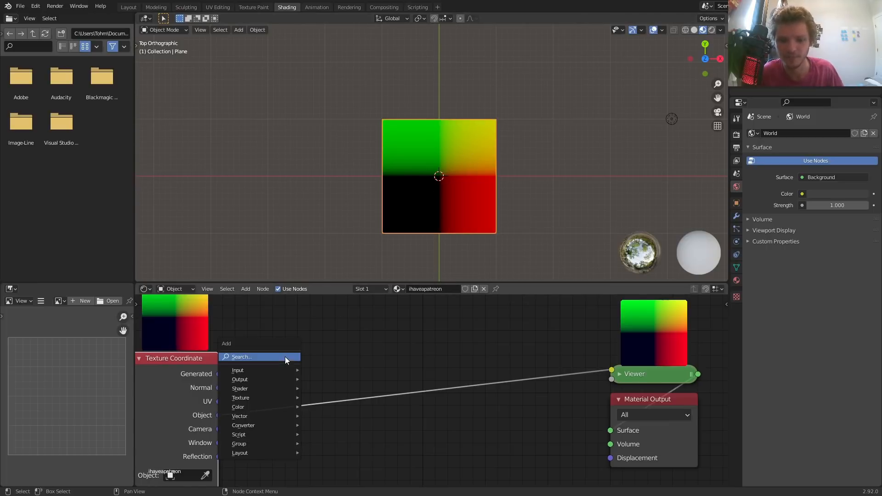
click(285, 357)
text(vec)
click(307, 411)
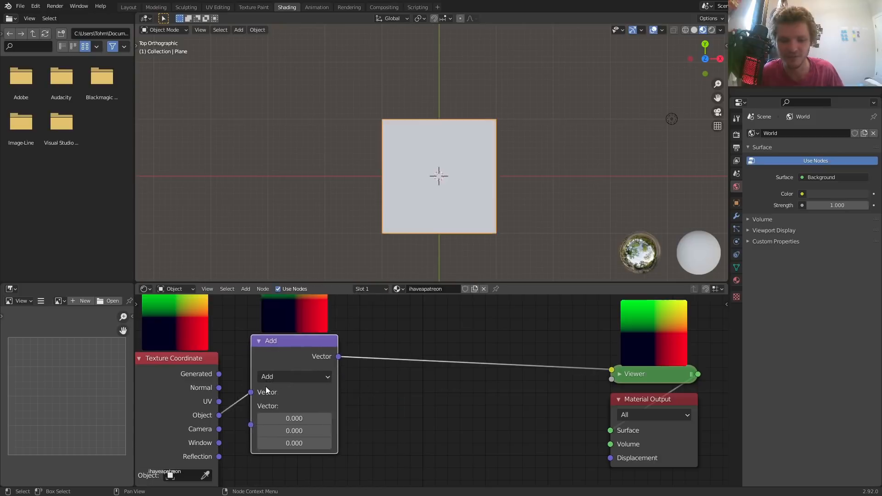
click(293, 374)
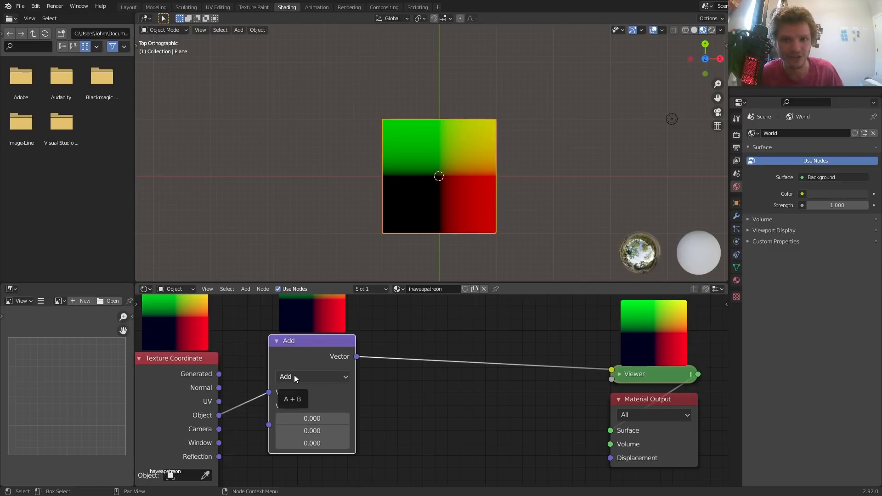
- Set the Vector Math operation to Length and preview its Value output on the plane
click(294, 376)
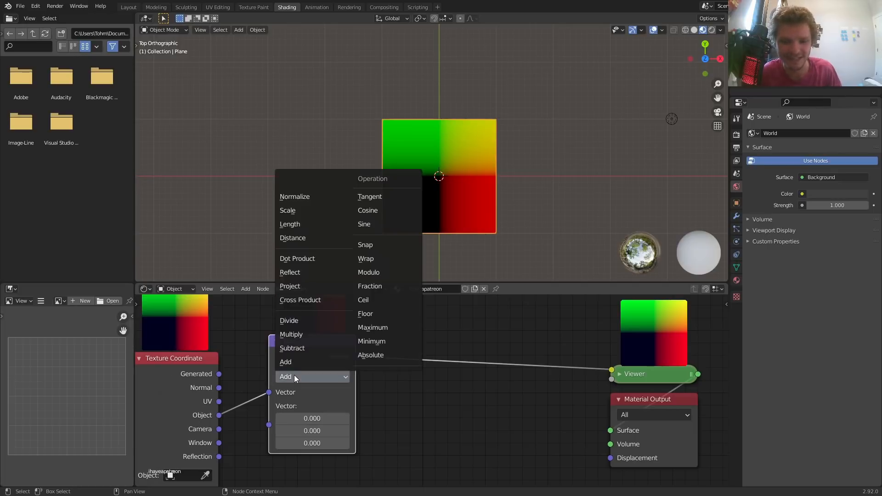
click(289, 224)
ctrl+shift+click(319, 348)
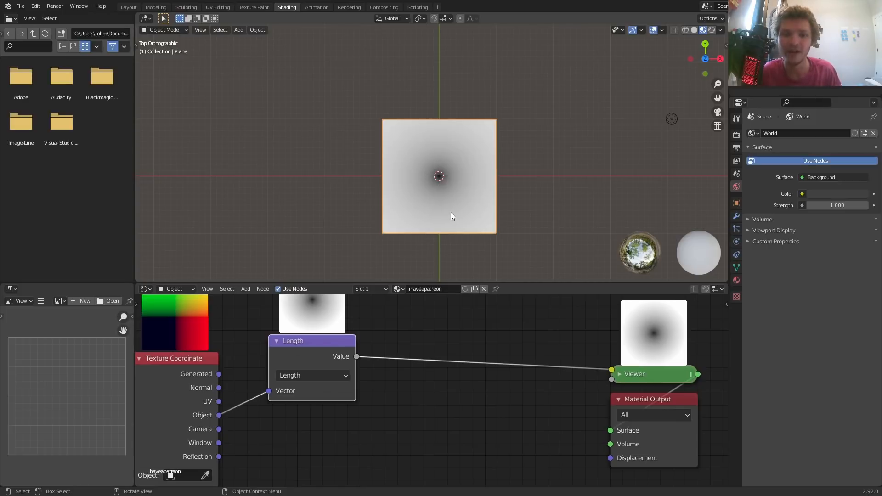
- Examine the circular gradient around the plane's origin and compare it with the Length and Texture Coordinate node previews
scroll(451, 213, up, 2)
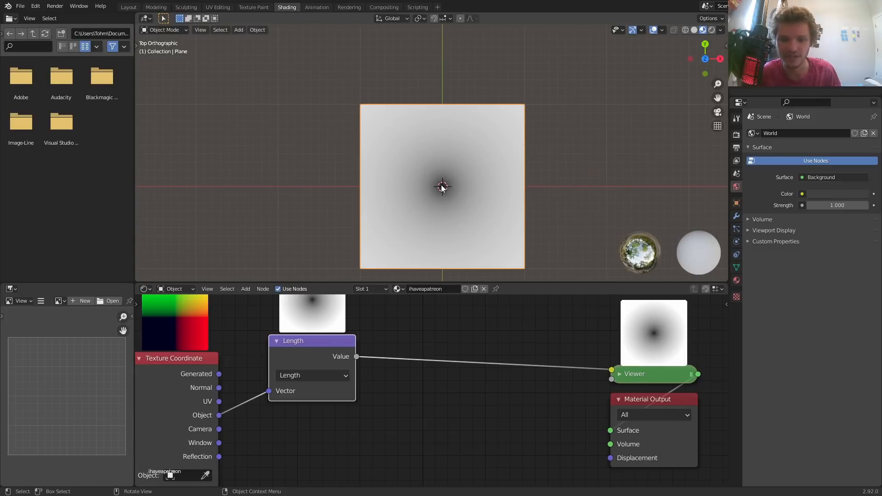
scroll(444, 187, up, 4)
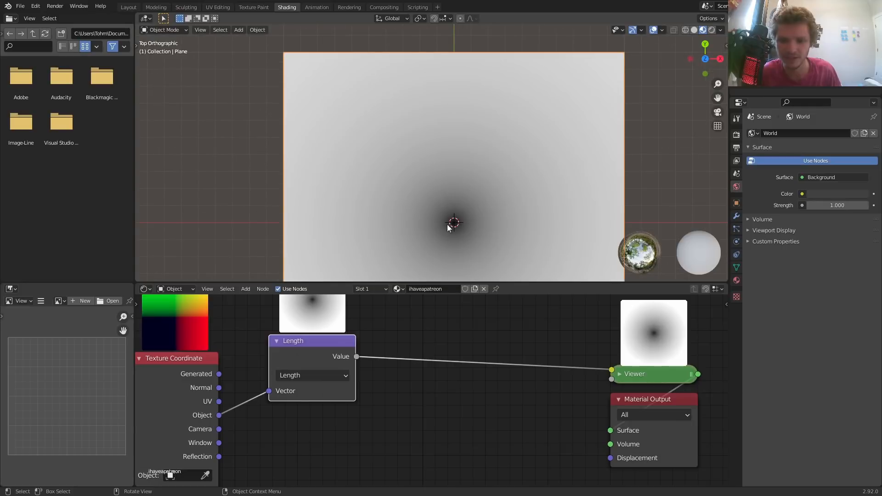
middle_drag(339, 325, 344, 328)
scroll(357, 352, up, 2)
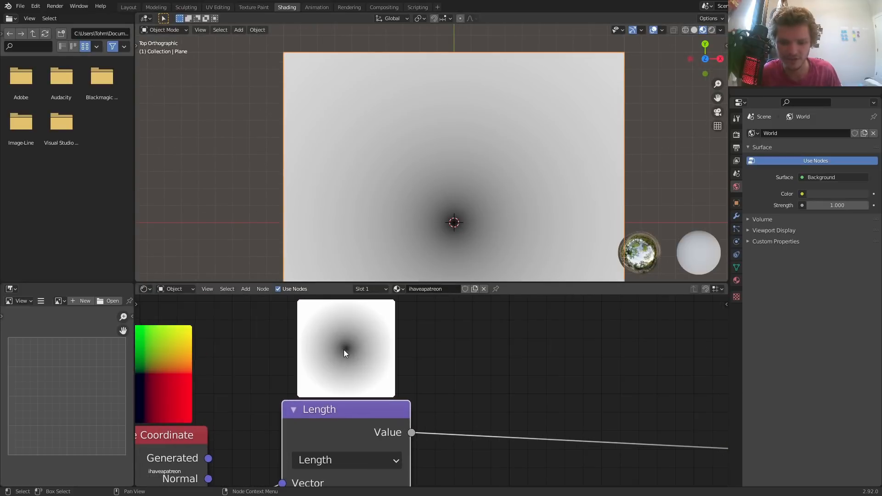
middle_drag(227, 368, 361, 346)
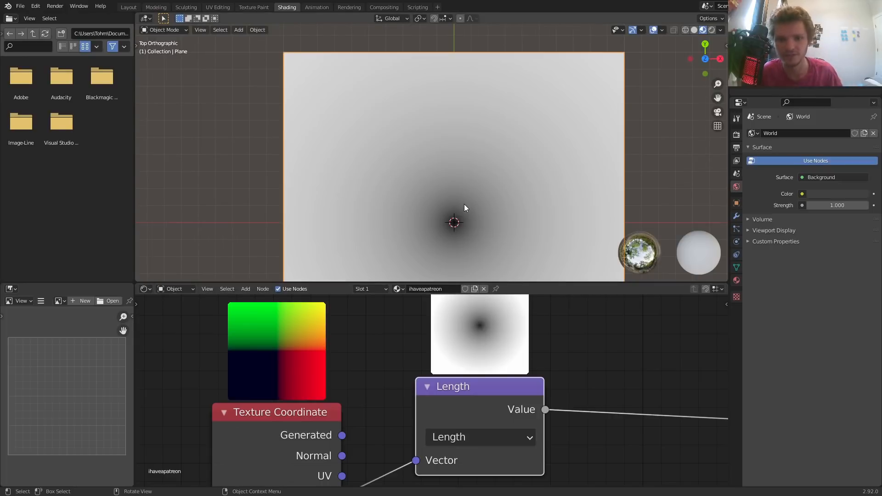
scroll(463, 207, down, 2)
shift+middle_drag(464, 204, 447, 164)
scroll(524, 424, down, 7)
- Insert a Math node on the link between the Length node and the Viewer and set its operation to Sine
middle_drag(494, 392, 337, 362)
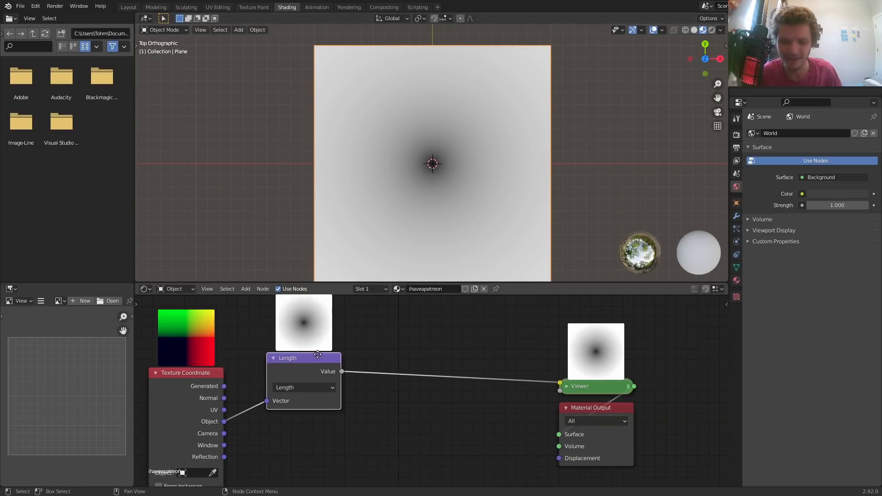
key(shift+a)
click(406, 361)
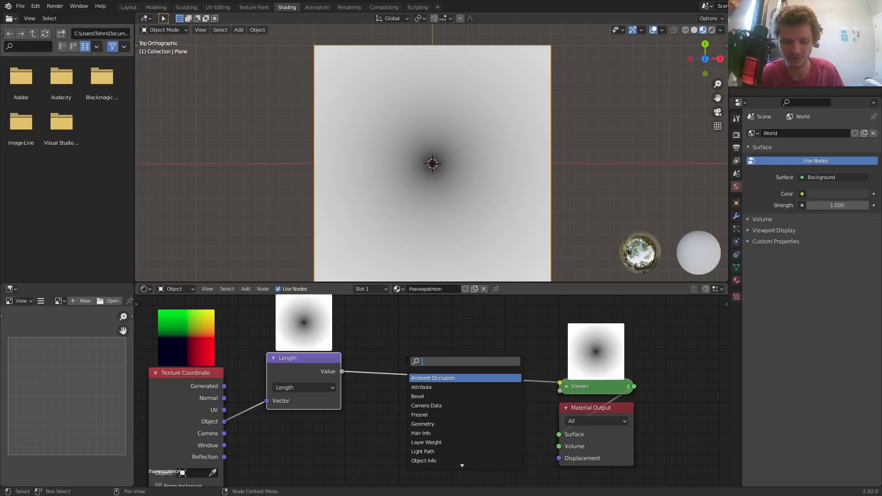
text(add)
key(Return)
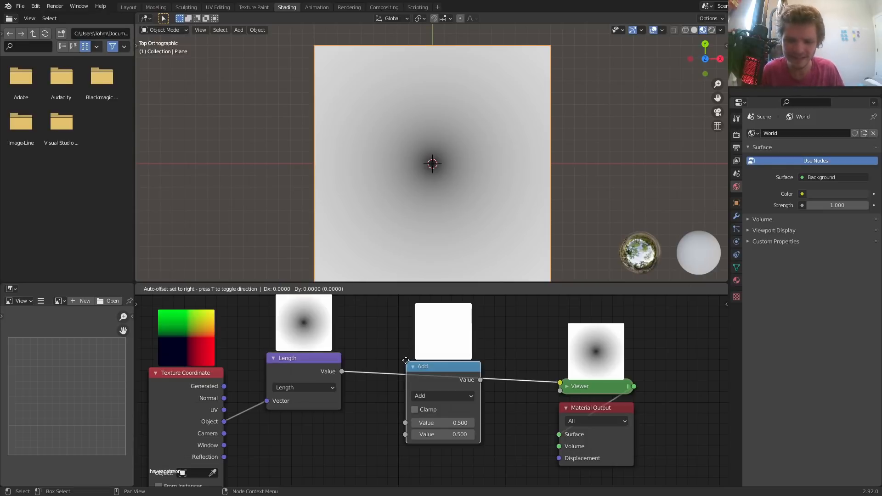
click(405, 360)
click(434, 395)
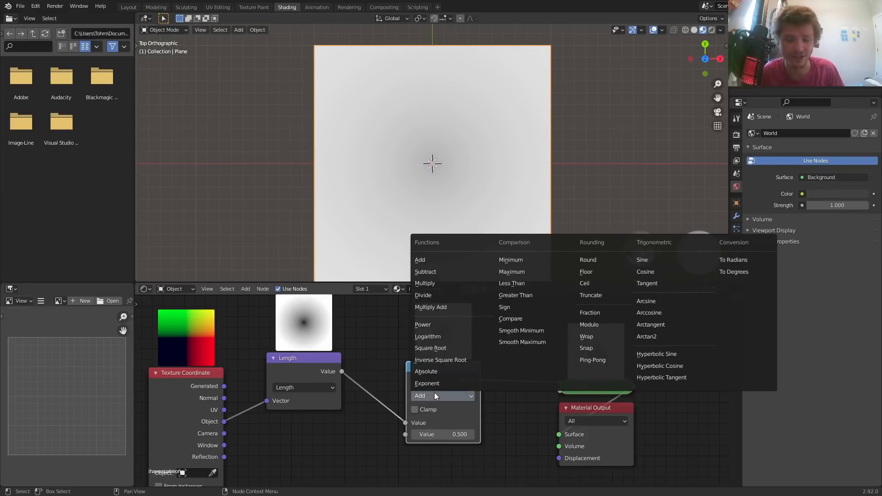
click(640, 256)
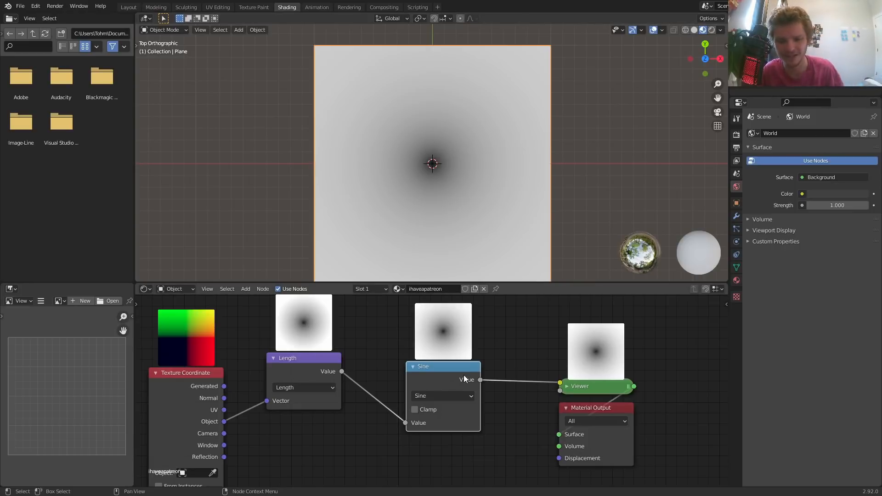
- Toggle muting of the Sine node to compare the plane's gradient with and without it
key(m)
key(m)
key(m)
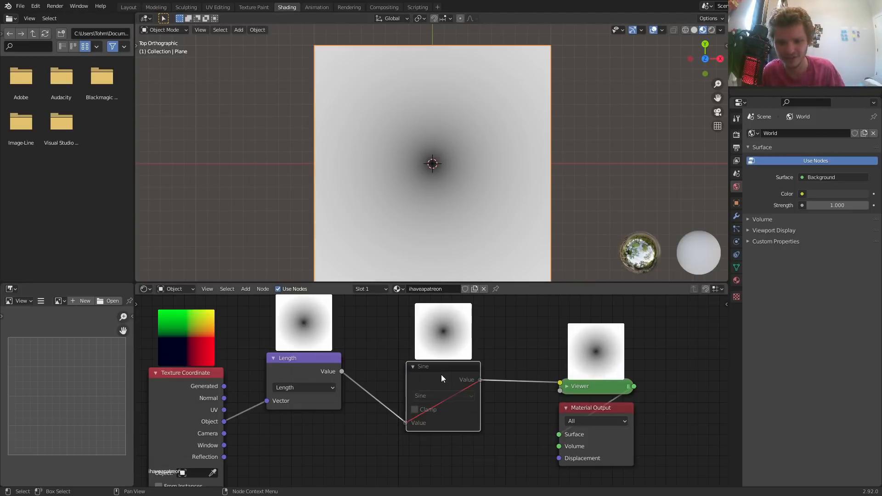
key(m)
- Shift the Sine node toward the Viewer, duplicate it onto the link after Length, and set the copy to Multiply
drag(441, 374, 468, 369)
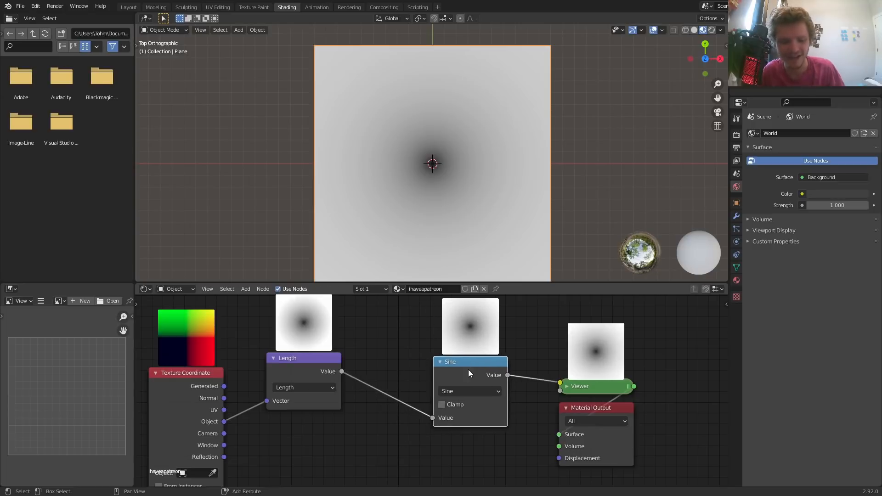
key(shift+d)
click(406, 362)
click(408, 379)
key(m)
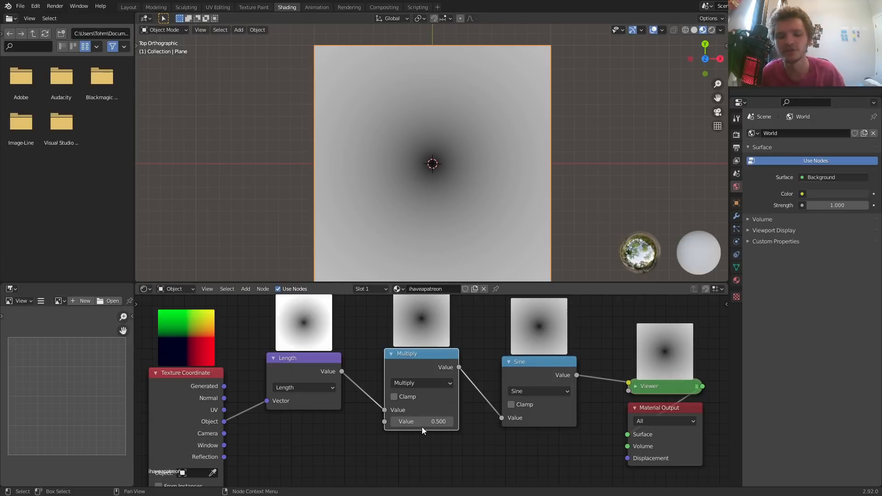
- Try a value of 30.5 on the Multiply node, undo it, and test 2*pi instead
drag(421, 427, 505, 426)
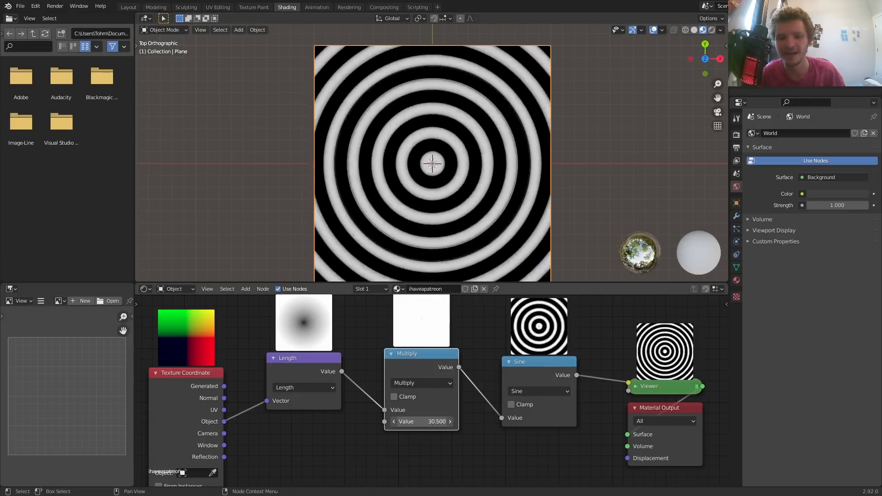
key(ctrl+z)
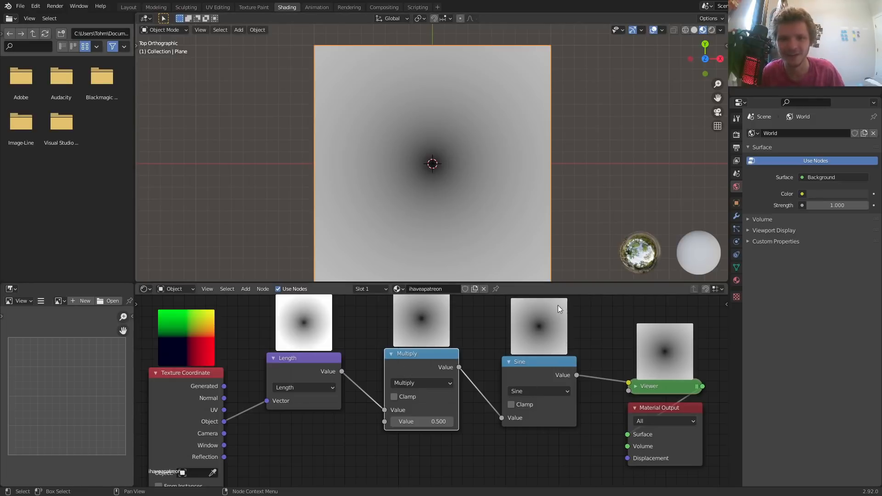
drag(427, 421, 456, 421)
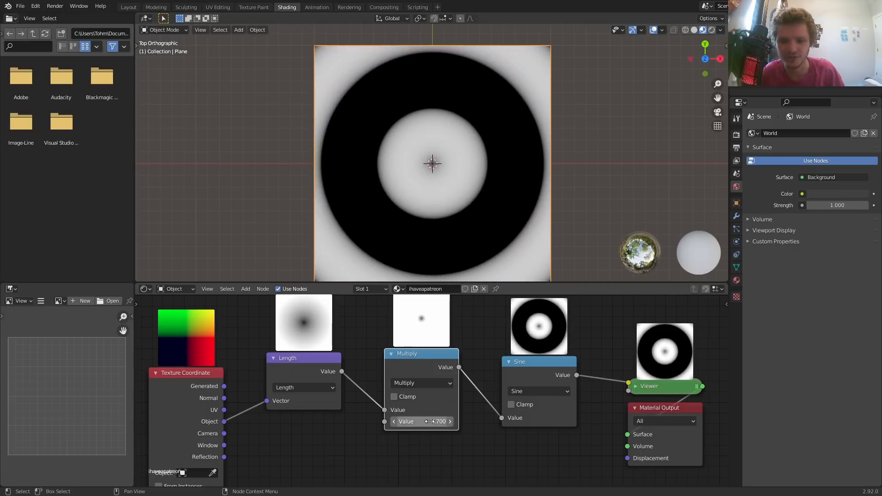
click(427, 421)
text(2*pi)
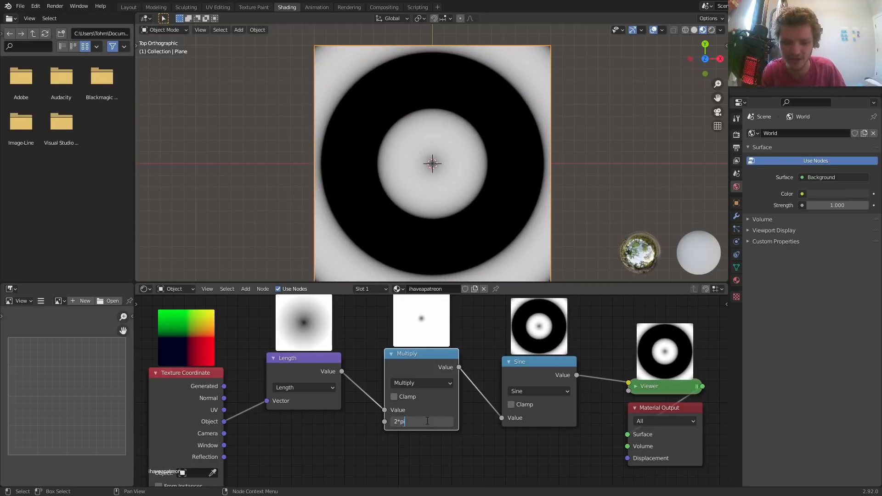
key(Return)
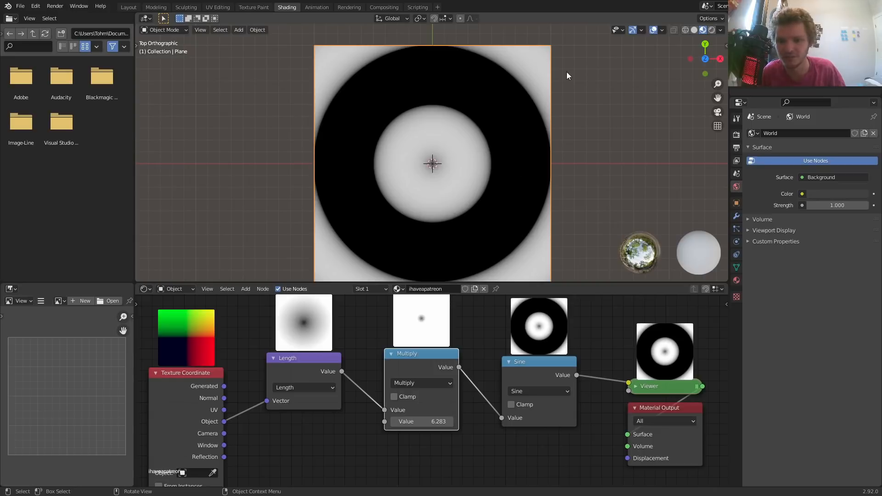
- Set the Multiply node's value to about 16.883 and stop the animation playback
drag(422, 422, 378, 424)
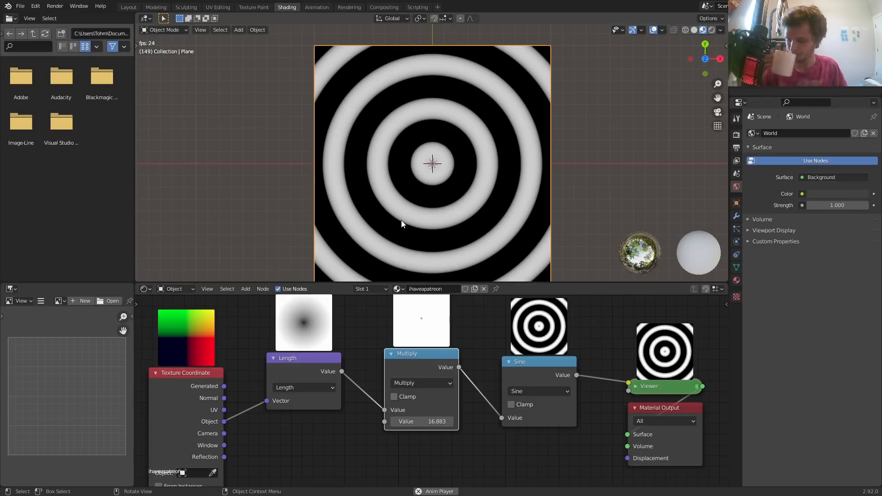
key(space)
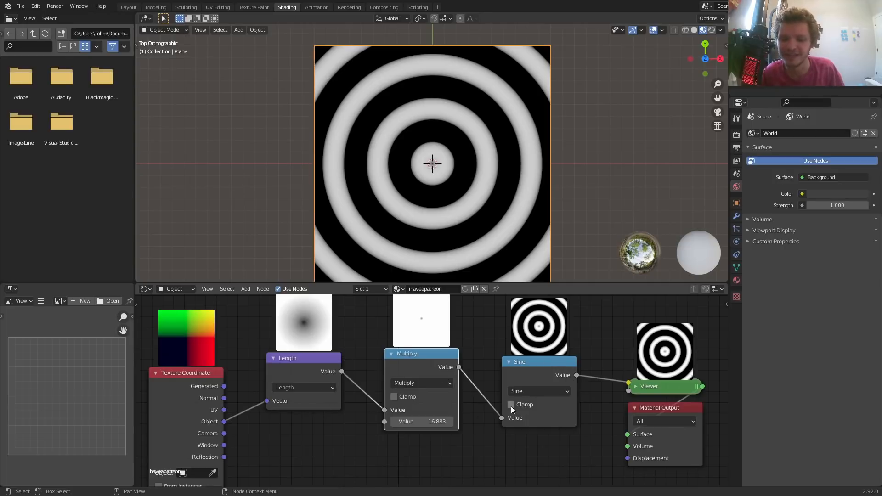
- Move the Multiply node closer to Sine, duplicate it onto the link after Length, and set the copy to Add
scroll(534, 393, down, 1)
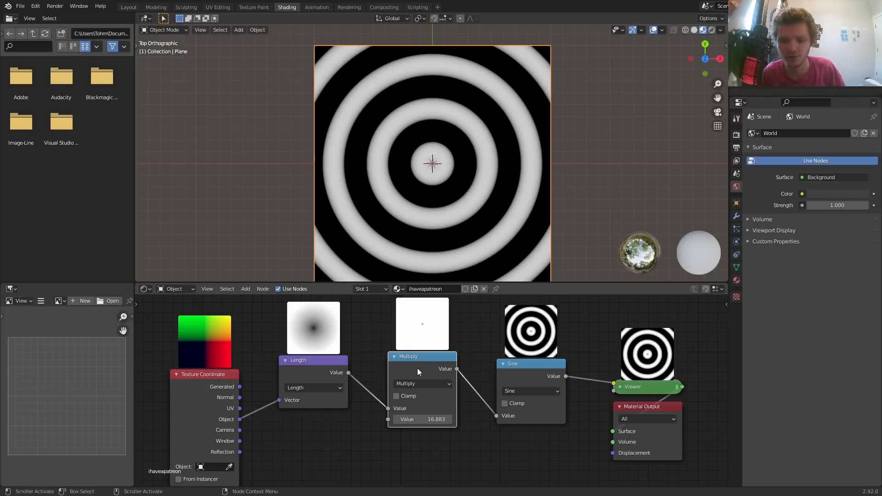
drag(417, 371, 463, 376)
click(407, 343)
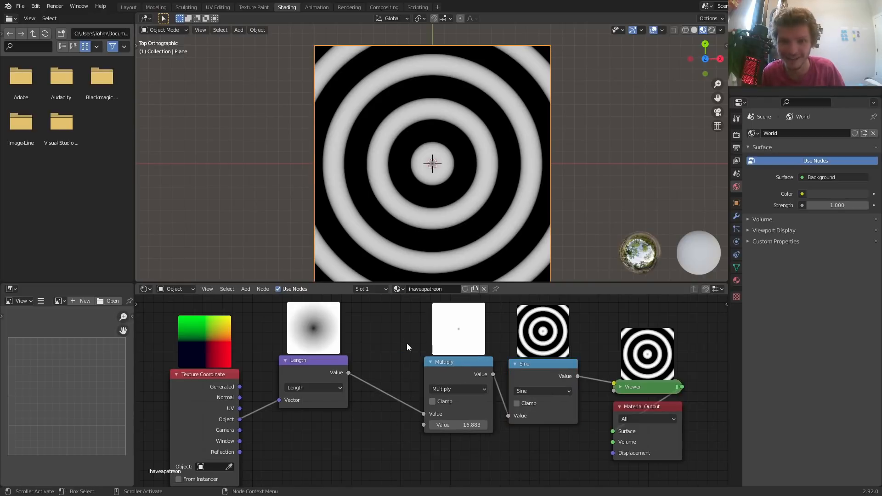
click(462, 369)
key(shift+d)
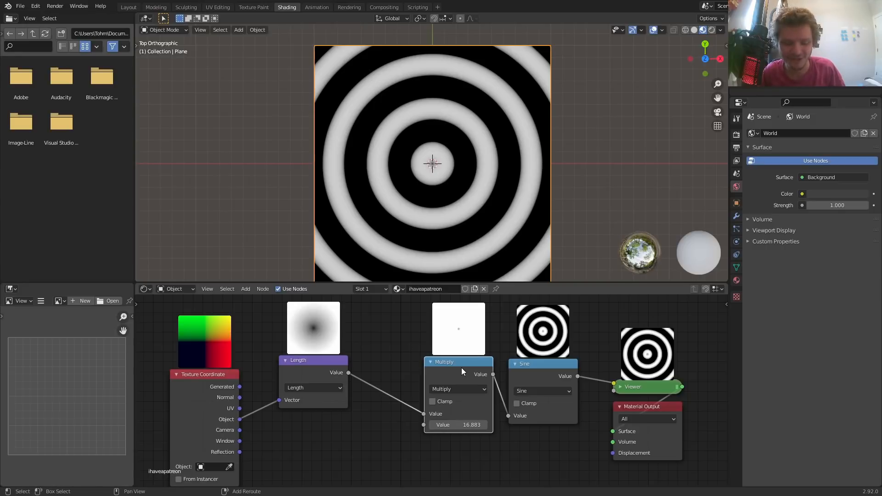
click(400, 385)
click(401, 385)
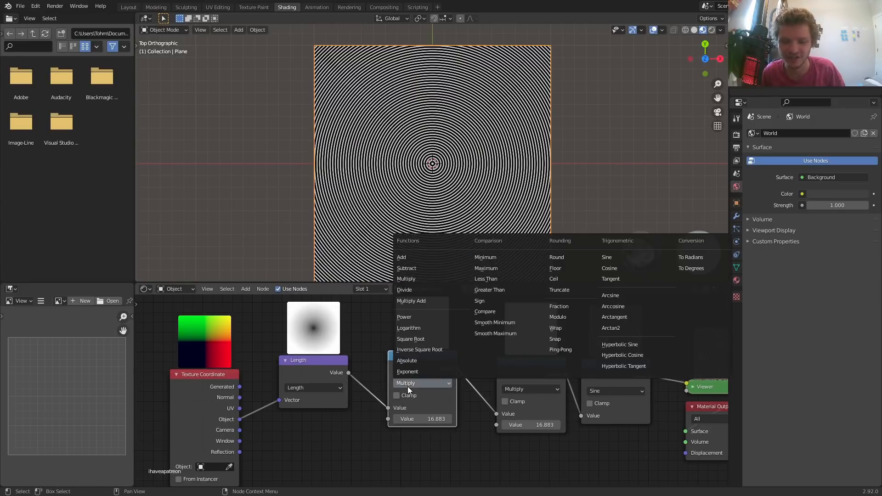
click(411, 257)
- Set the Add node's value to 0
scroll(427, 432, up, 1)
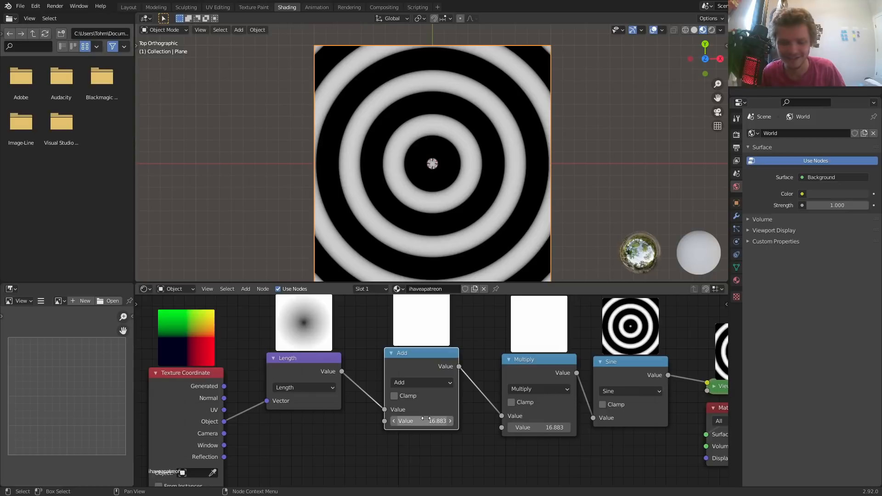
click(426, 419)
text(0)
key(Return)
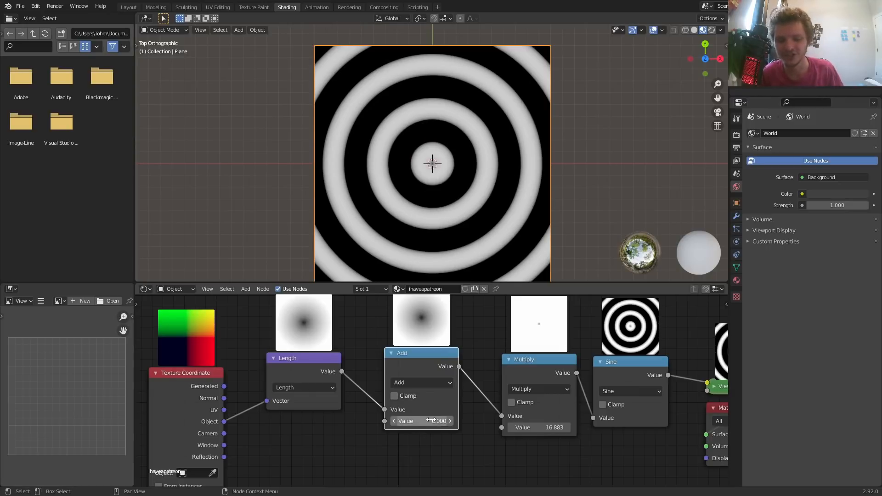
- Try raising the Add node's value, including to about 1.41, to shift the rings on the plane
drag(431, 420, 484, 420)
key(ctrl+z)
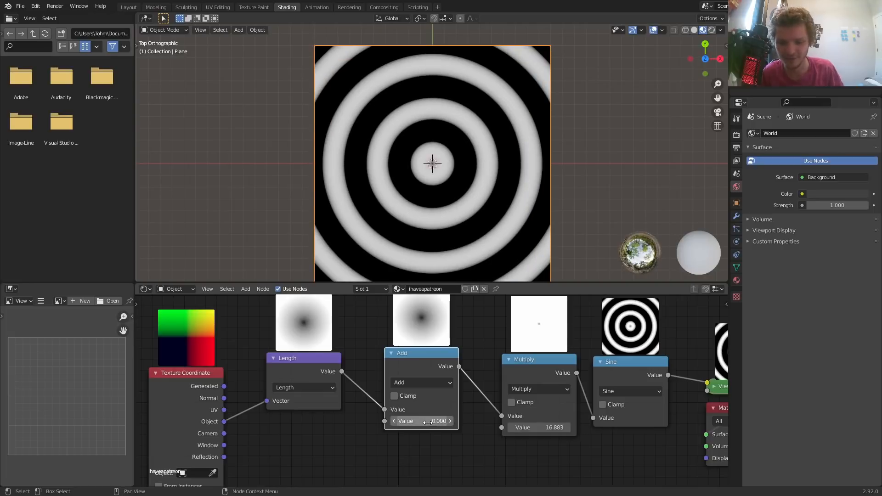
drag(428, 421, 492, 421)
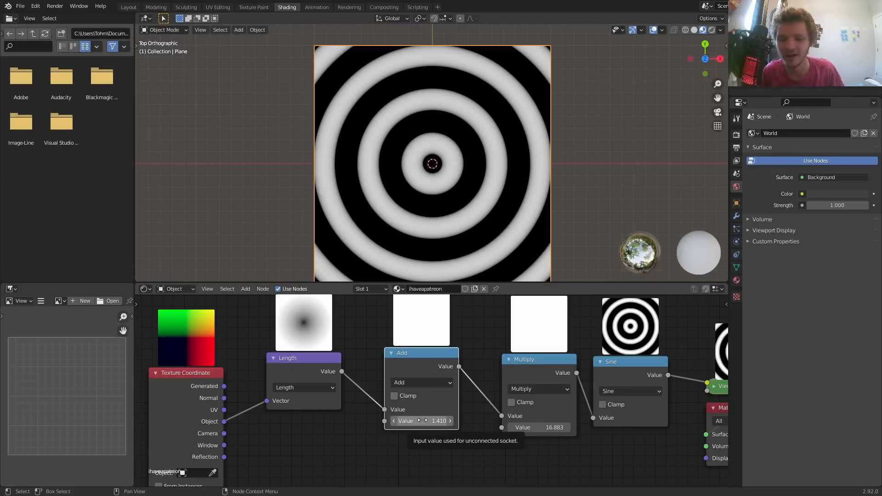
drag(422, 421, 477, 421)
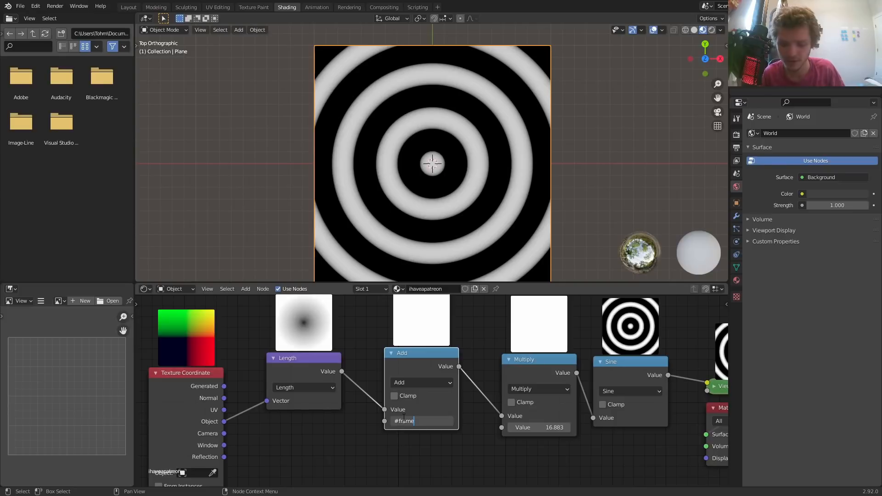
- Drive the Add node's value with the expression #frame, then advance one frame and play the animation briefly
key(Return)
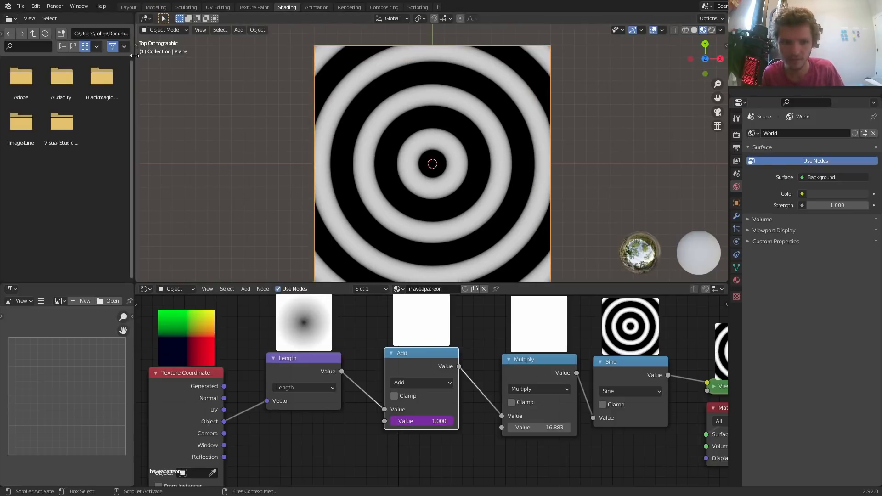
key(Right)
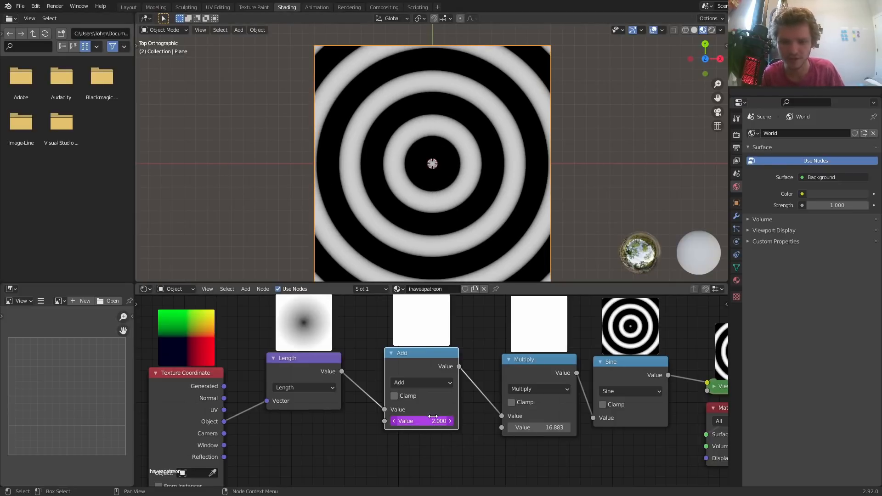
key(space)
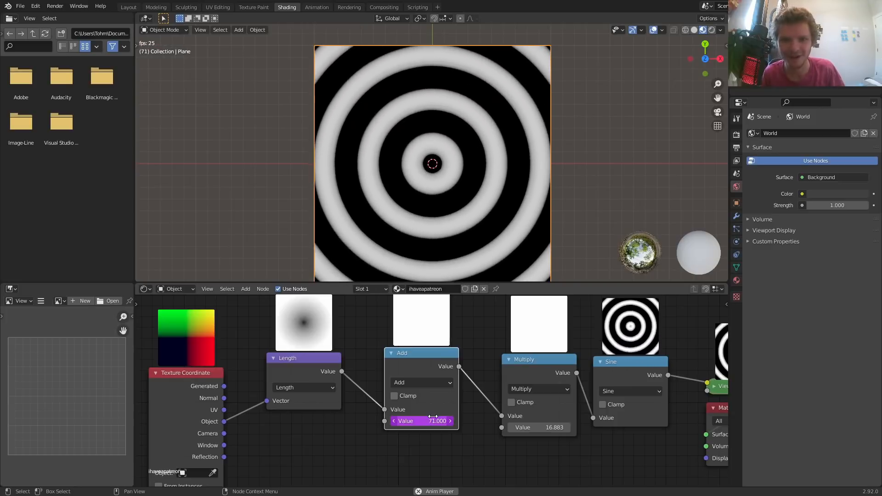
key(space)
- Change the Add value's driver expression to frame/50 and play the animation from the first frame
click(432, 421)
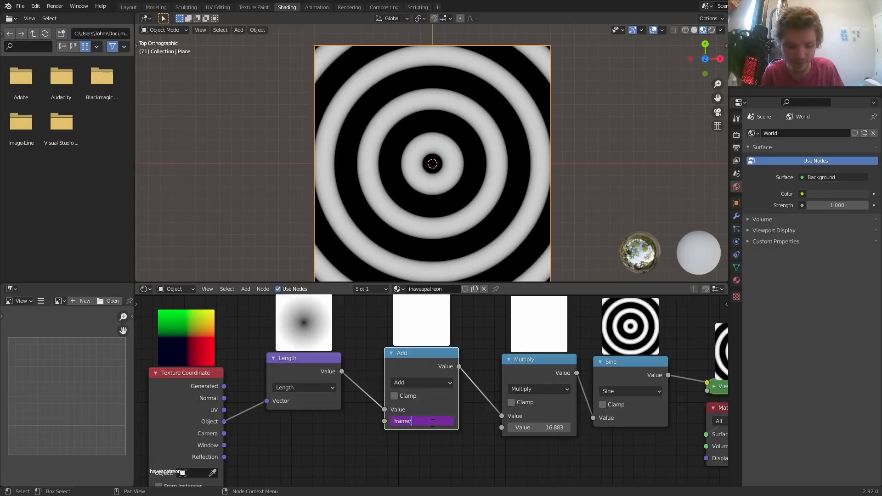
text(50)
key(Return)
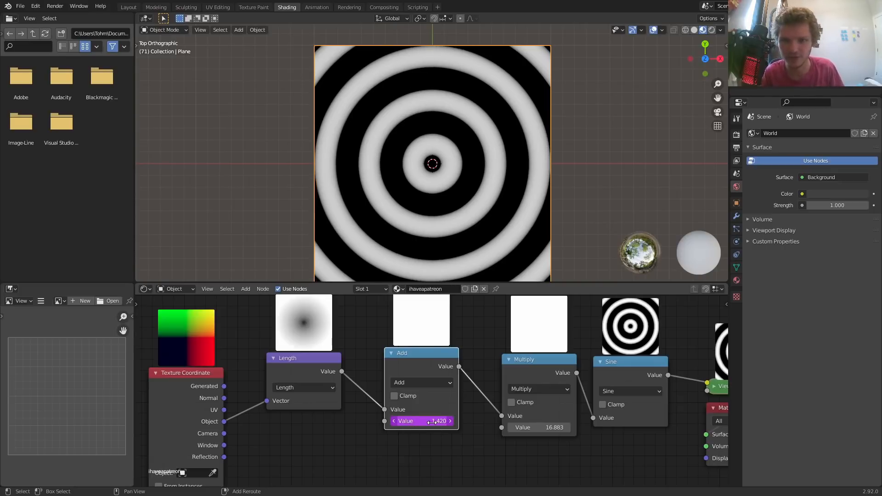
key(shift+Left)
key(space)
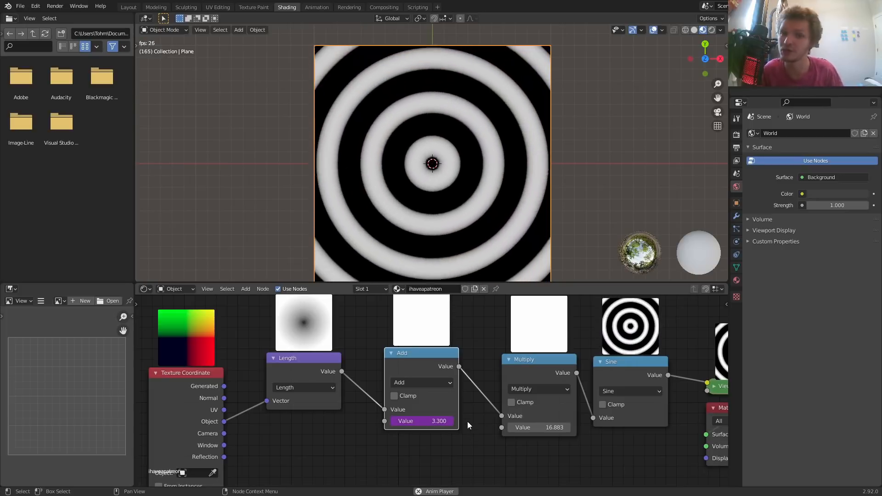
scroll(403, 179, down, 1)
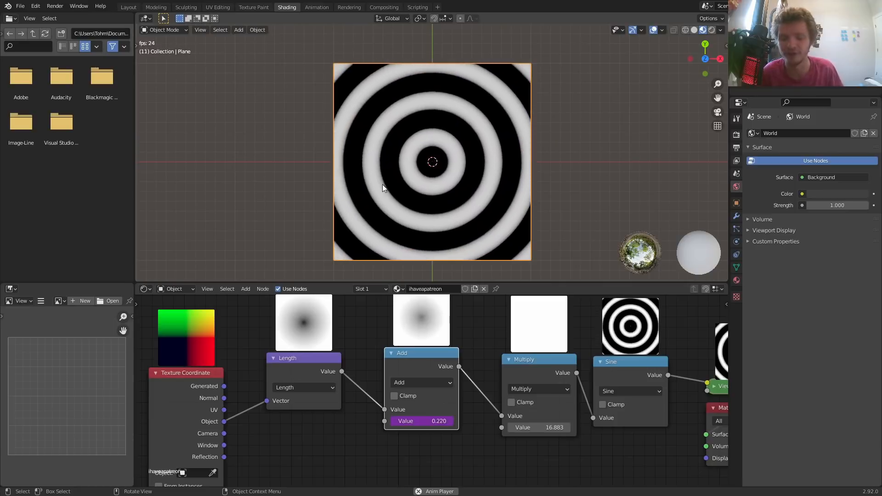
- Change the Add value's driver expression to frame/100 while the animation plays
click(416, 421)
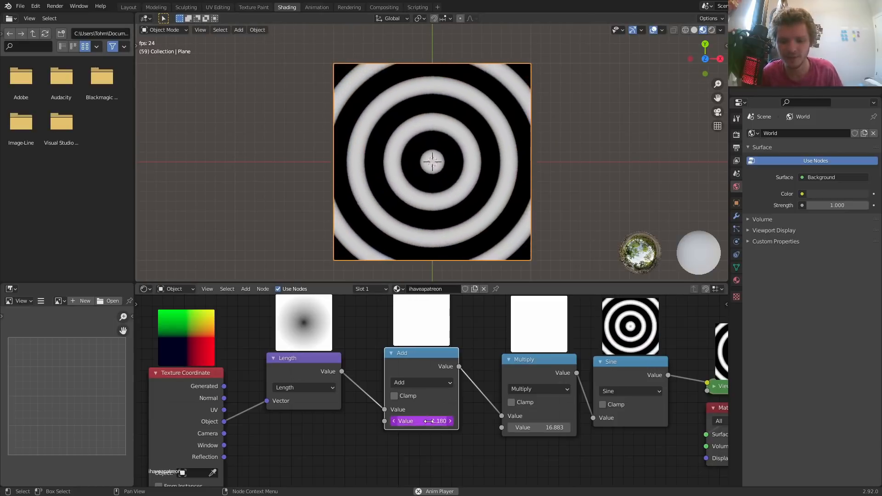
key(BackSpace)
key(BackSpace)
text(100)
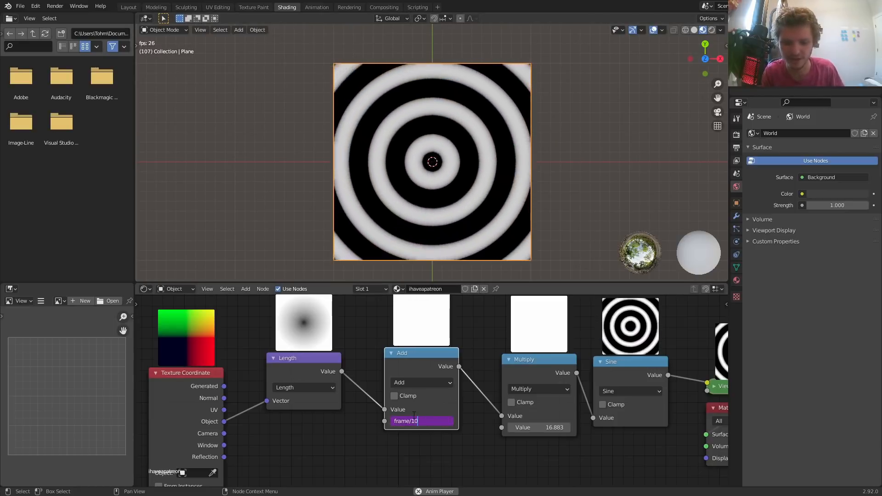
key(Return)
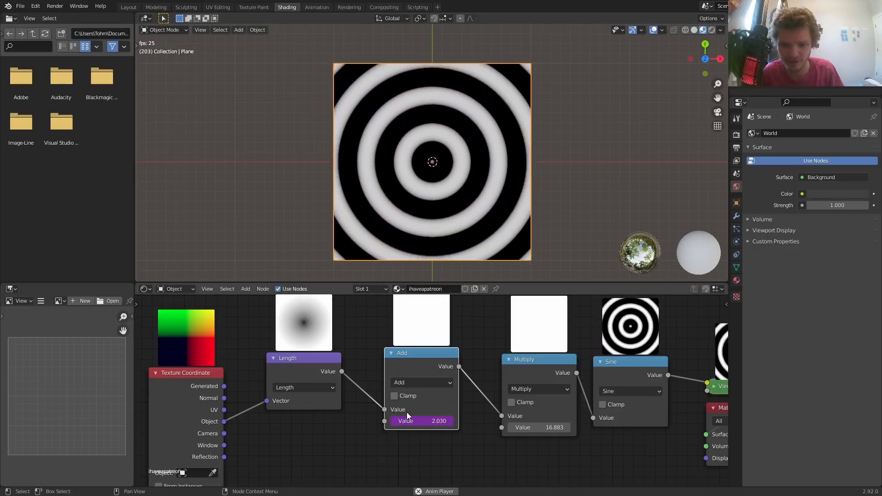
- Make the Add value's driver expression negative, -frame/100, so the rings travel in the opposite direction
click(427, 422)
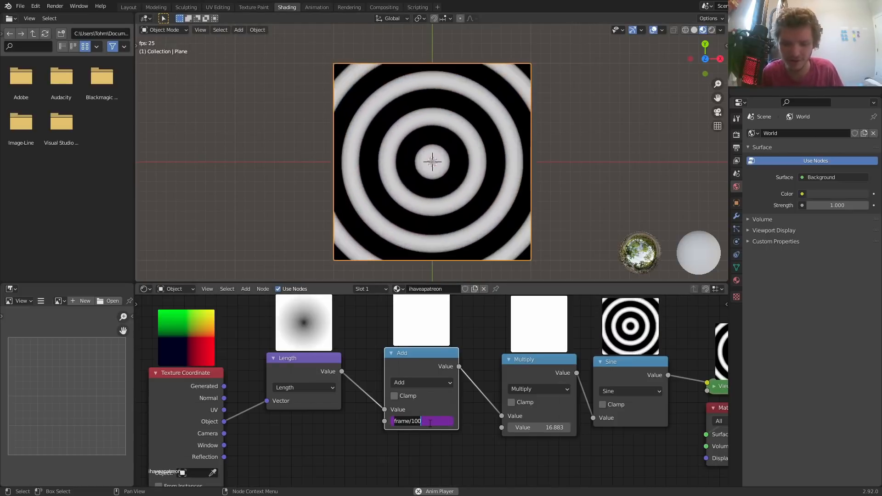
key(Left)
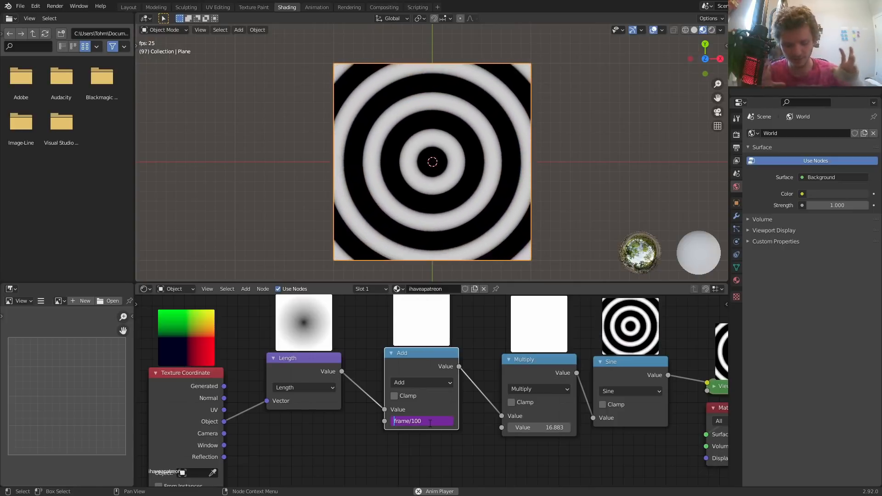
key(Return)
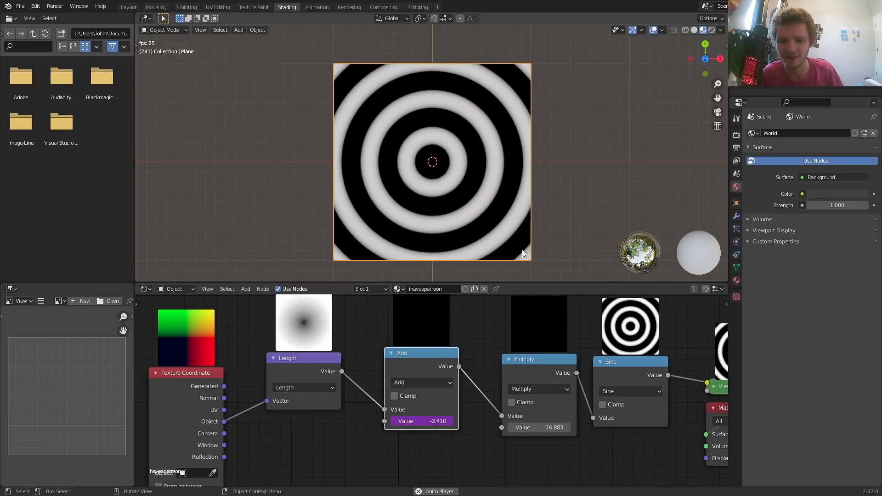
- Try adjusting the Multiply node's value during playback, and stop and rewind the animation to the first frame
drag(543, 423, 537, 423)
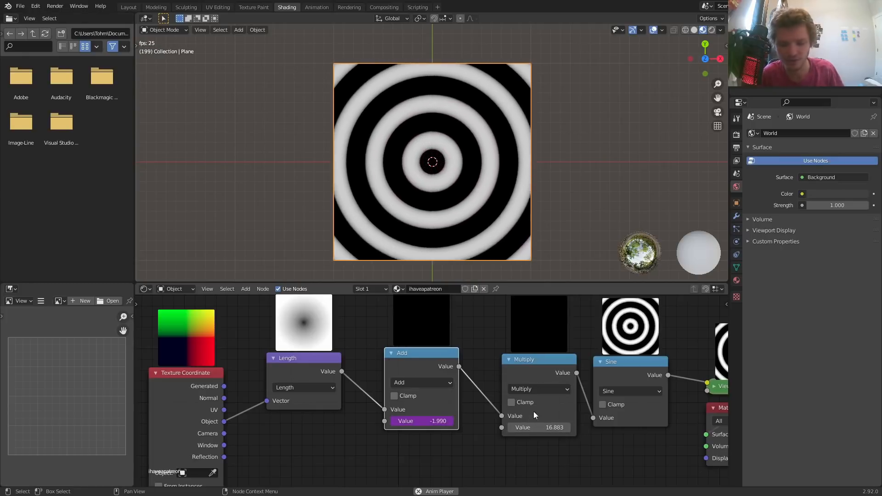
drag(535, 428, 551, 427)
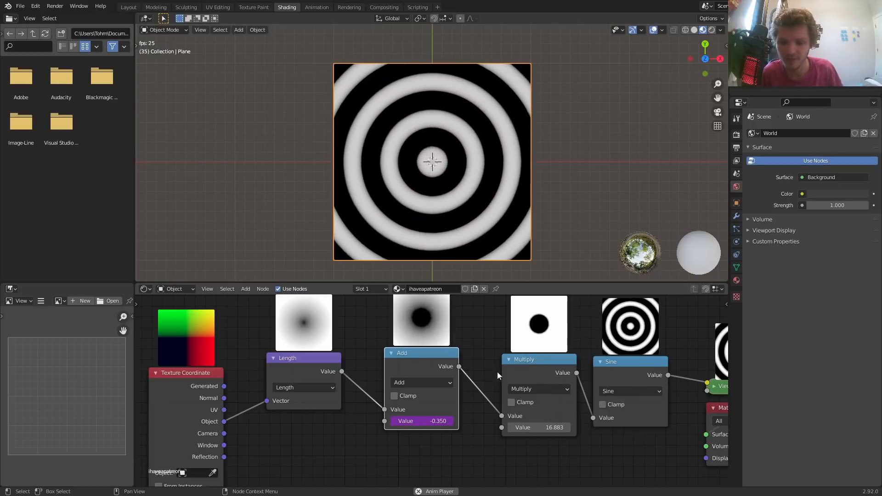
key(space)
key(shift+Left)
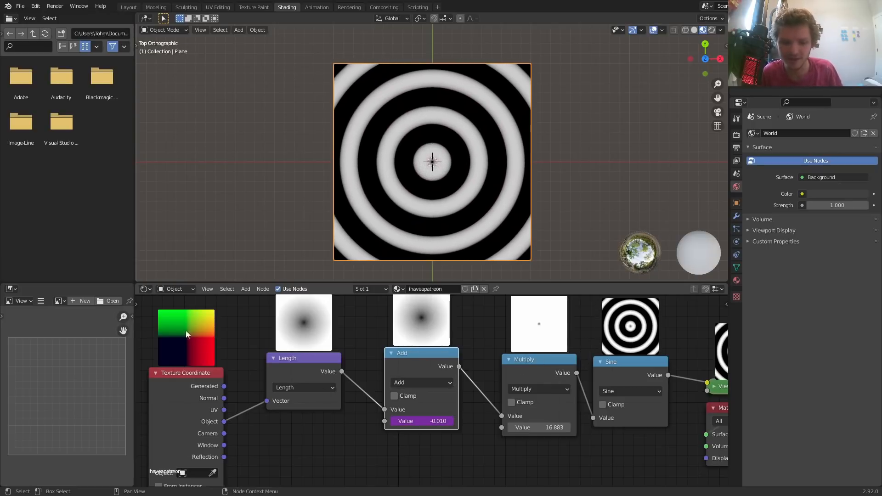
- Examine the previews from Texture Coordinate through Sine and the Viewer while playing and pausing the animation, and rewind to the first frame
middle_drag(161, 332, 237, 372)
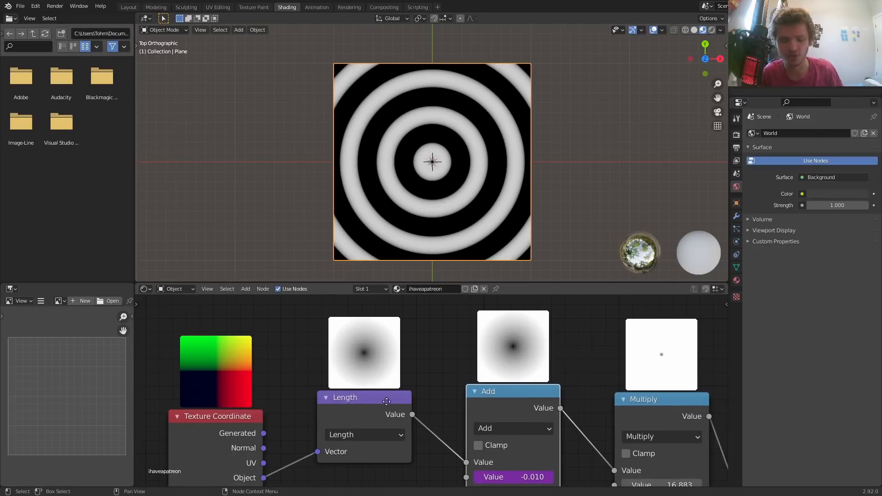
scroll(420, 406, up, 2)
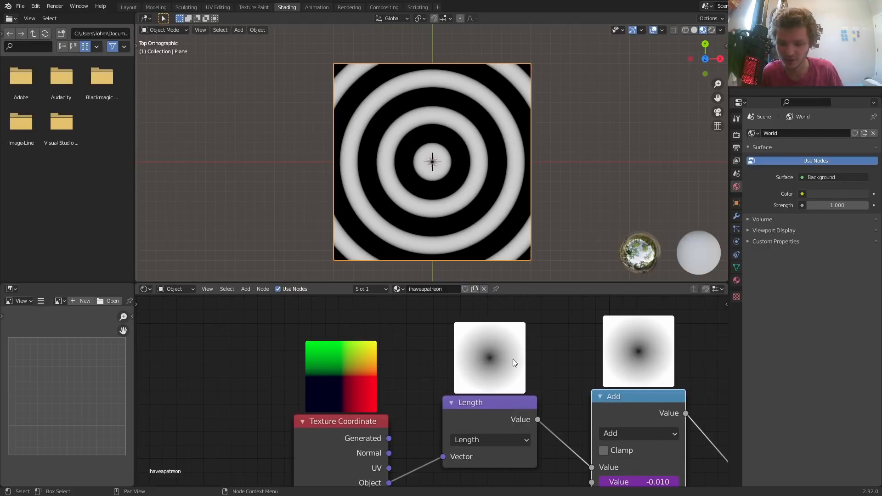
middle_drag(575, 372, 389, 352)
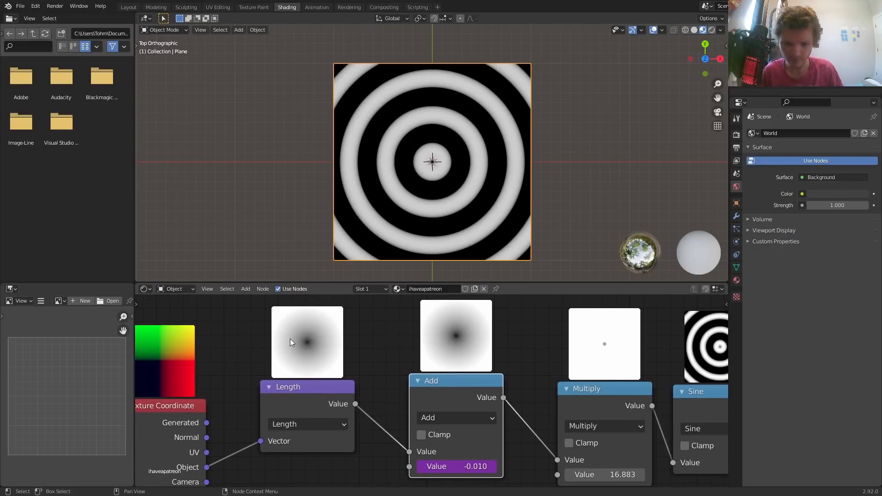
key(space)
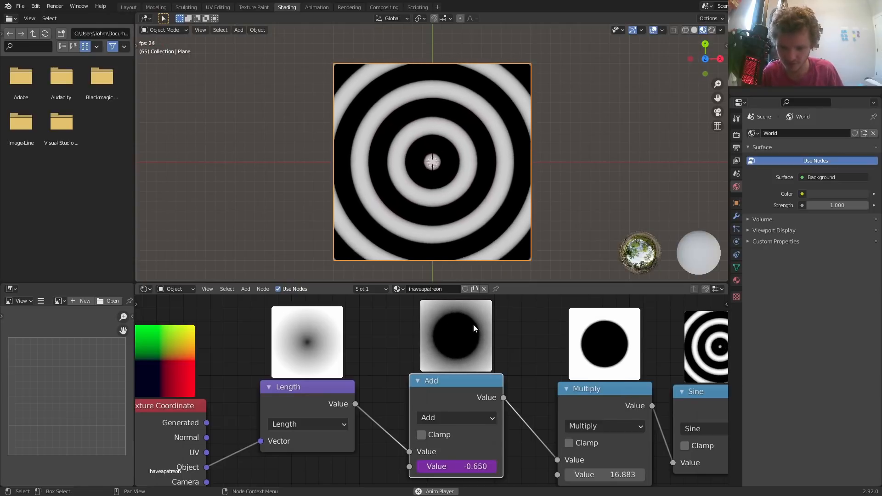
key(space)
middle_drag(473, 324, 270, 313)
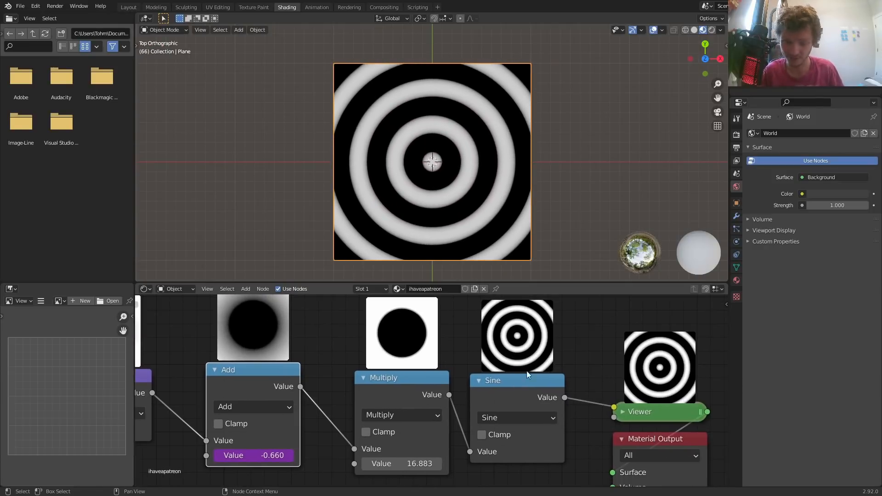
middle_drag(527, 371, 404, 362)
key(space)
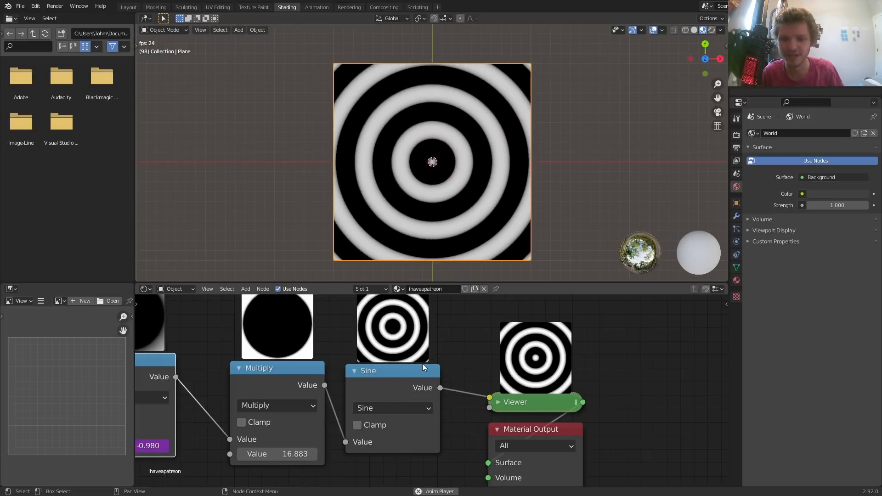
scroll(386, 371, down, 3)
key(space)
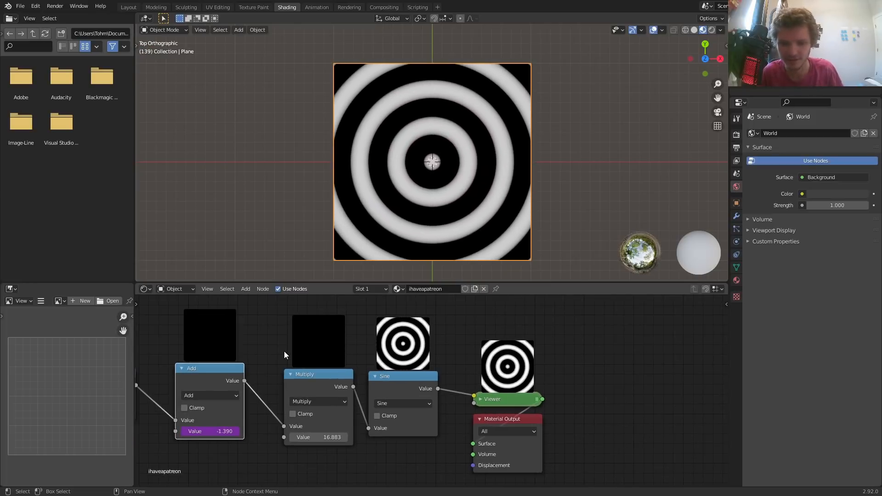
key(shift+Left)
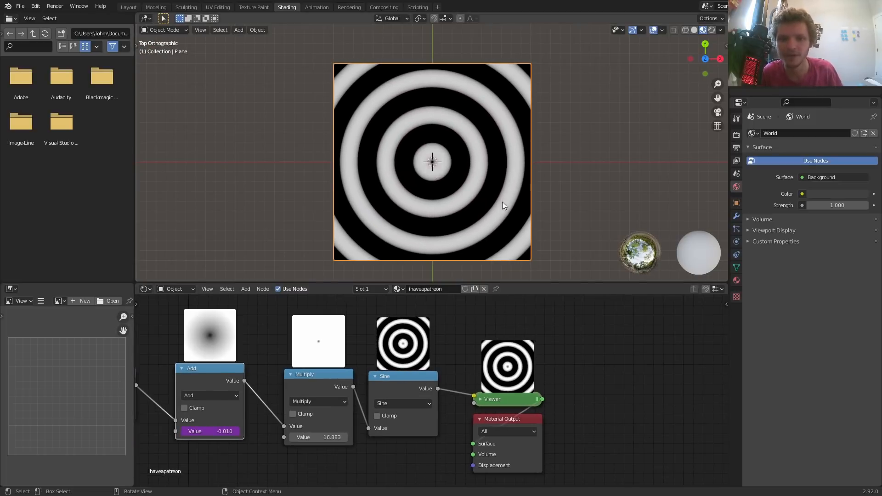
- Try scaling the plane's mesh up twice in Edit Mode, with a brief playback in between
key(Tab)
key(s)
click(667, 133)
key(Tab)
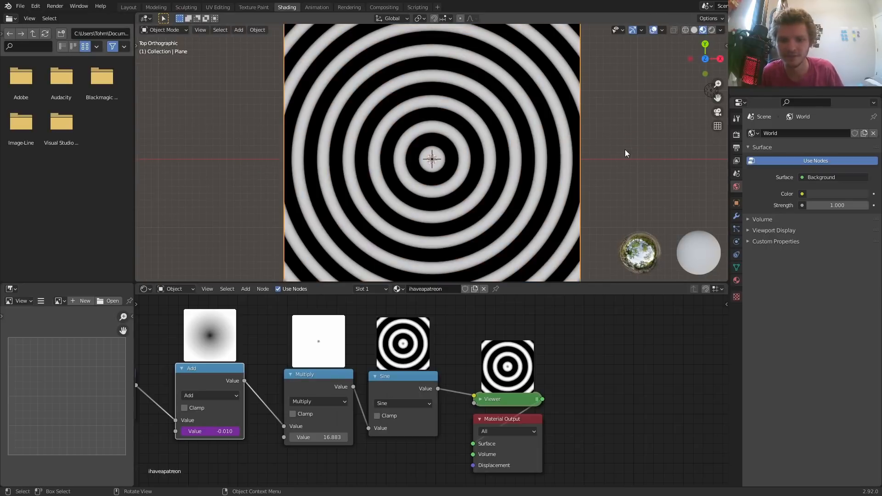
key(space)
key(space)
scroll(623, 155, down, 4)
key(Tab)
key(s)
click(688, 146)
key(Tab)
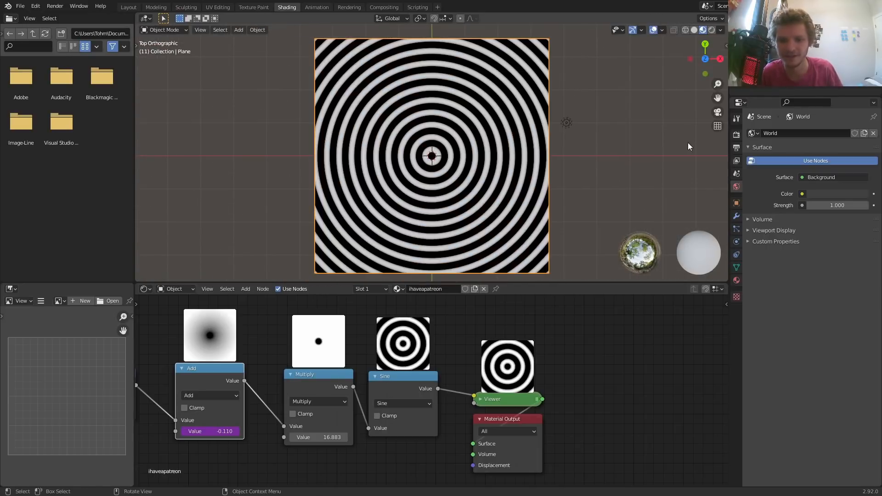
- Undo the plane's mesh scaling, return to Object Mode and play the animation
key(ctrl+z)
key(ctrl+z)
key(ctrl+z)
key(ctrl+z)
key(ctrl+z)
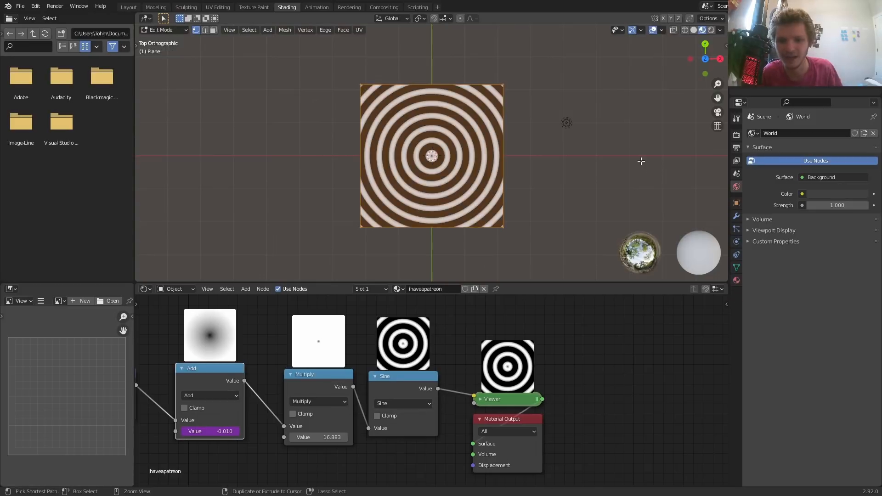
key(Tab)
scroll(432, 186, up, 3)
key(space)
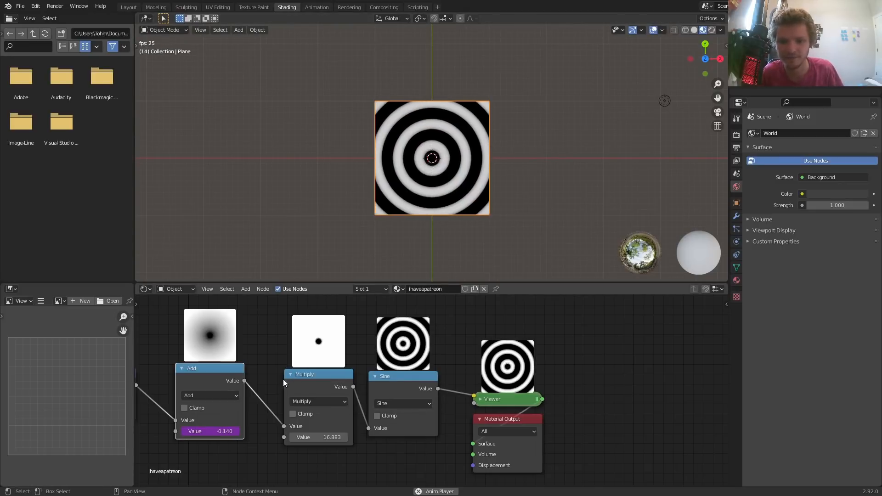
- Try multiplying the Sine output by the Length value with a duplicated Math node before the Viewer, and remove that node
middle_drag(273, 374, 336, 369)
click(500, 380)
key(shift+d)
click(570, 374)
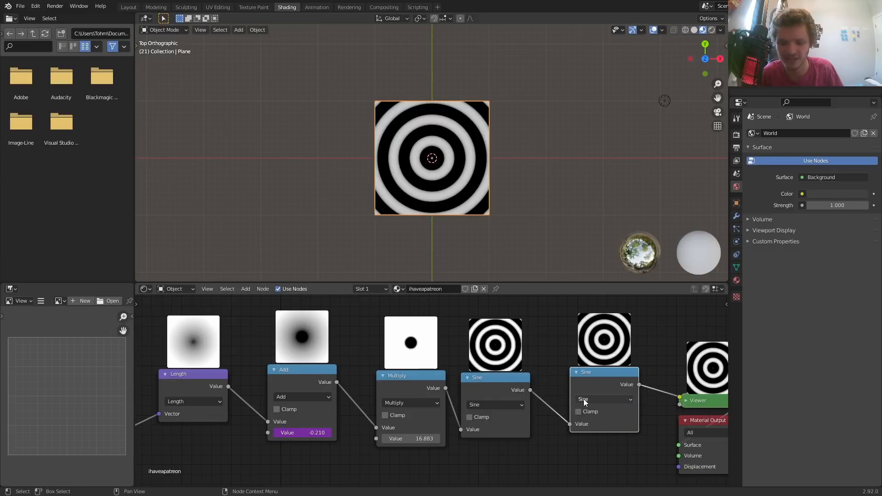
click(585, 400)
click(326, 352)
alt+right_drag(211, 391, 597, 423)
key(space)
scroll(446, 188, up, 3)
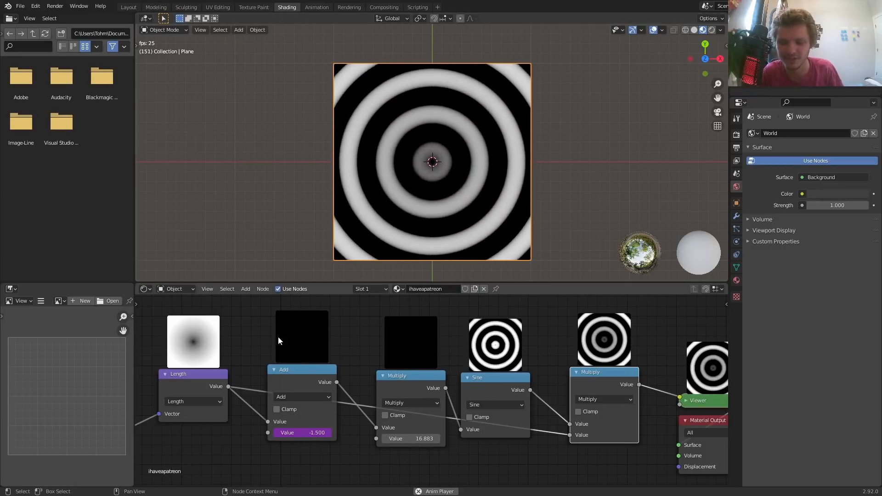
key(ctrl+x)
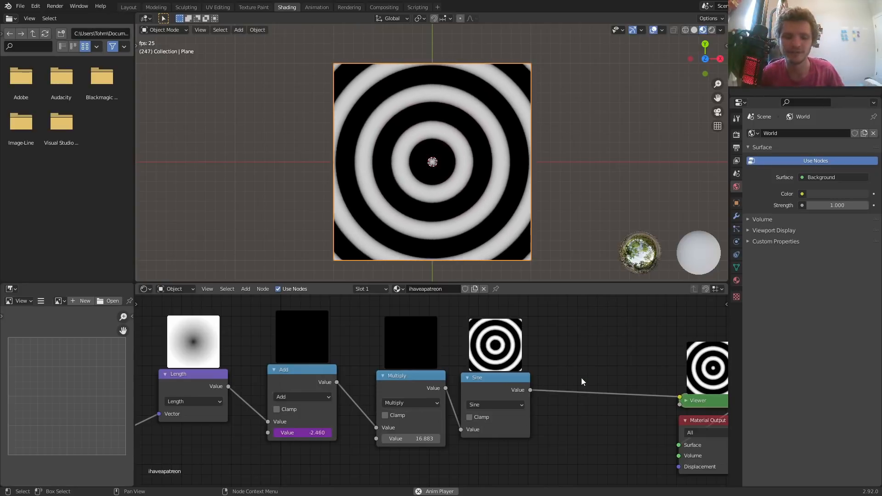
- Add a Map Range node in the empty space above the node chain
middle_drag(264, 348, 404, 415)
key(shift+a)
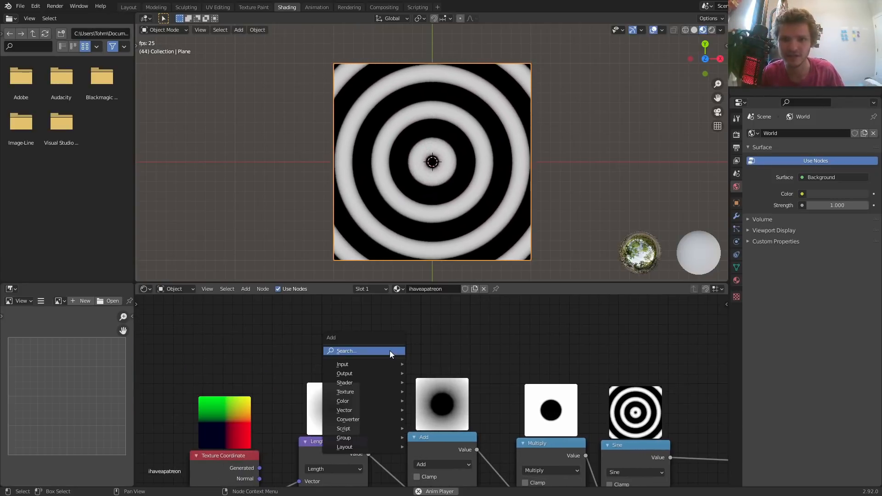
click(390, 351)
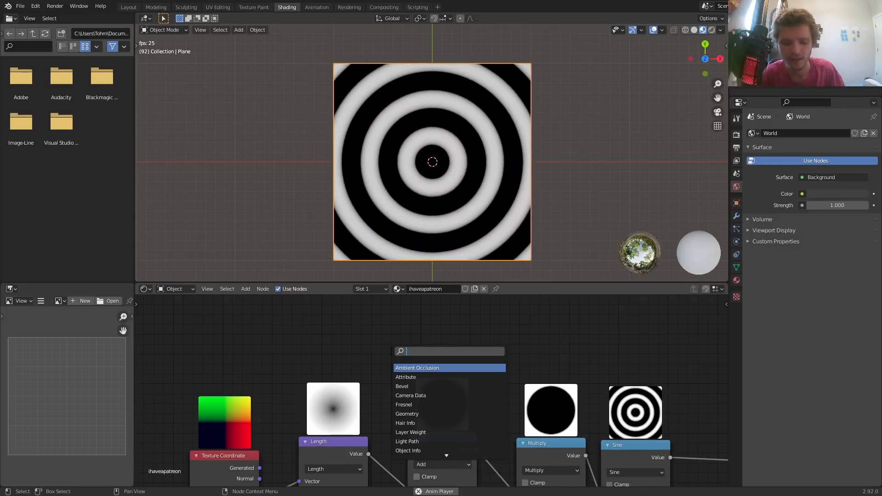
text(map)
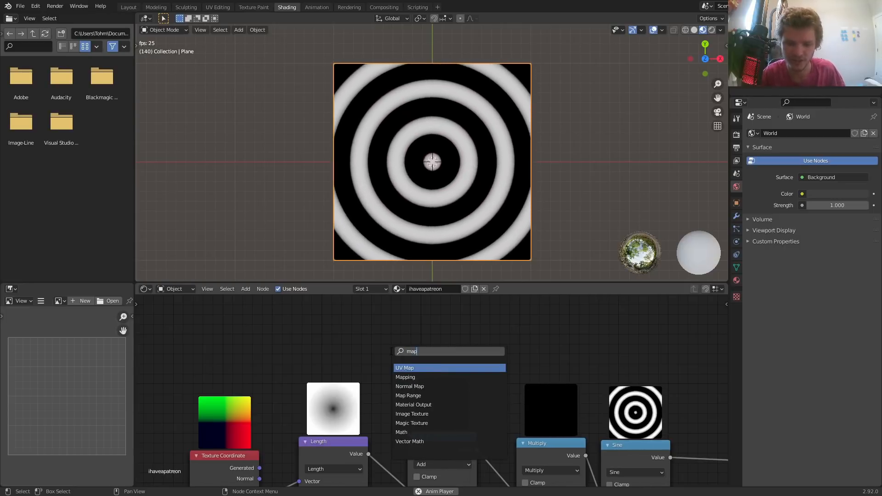
click(408, 395)
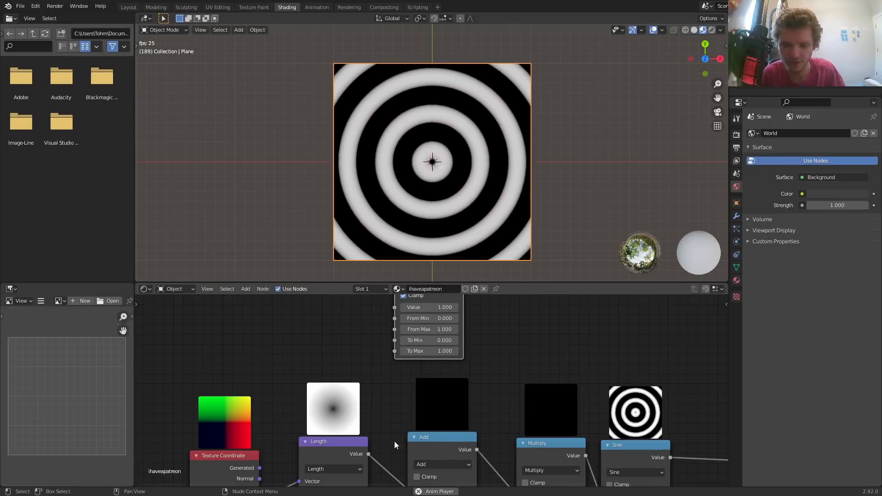
middle_drag(398, 364, 388, 446)
- Connect the Length node's Value output to the Map Range node's Value input and inspect its preview
scroll(416, 389, down, 6)
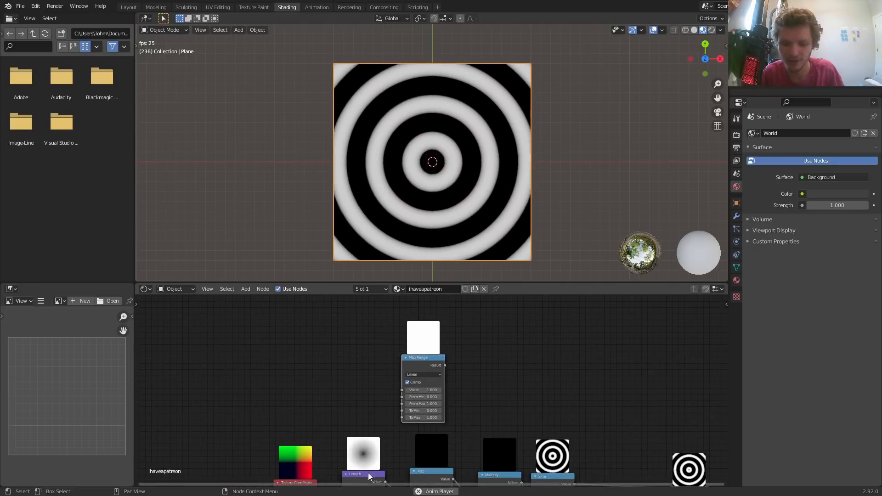
drag(386, 482, 402, 391)
scroll(422, 363, up, 4)
middle_drag(424, 363, 417, 395)
scroll(399, 341, up, 6)
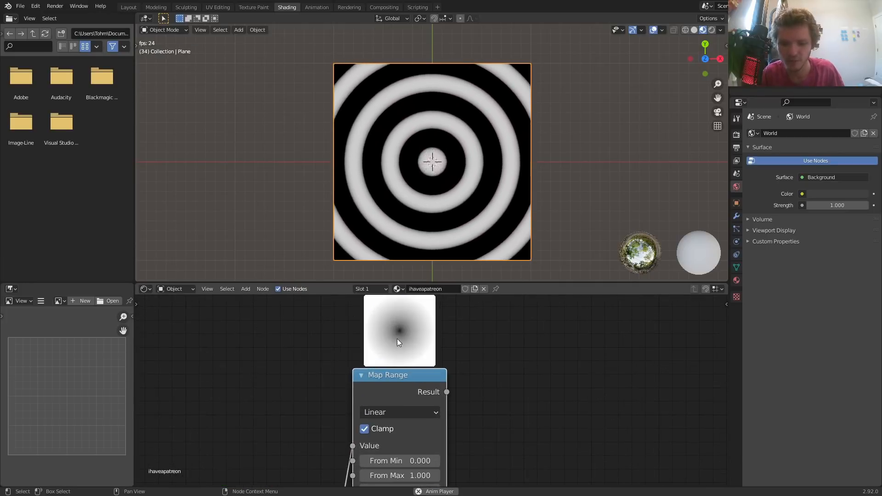
middle_drag(398, 343, 394, 359)
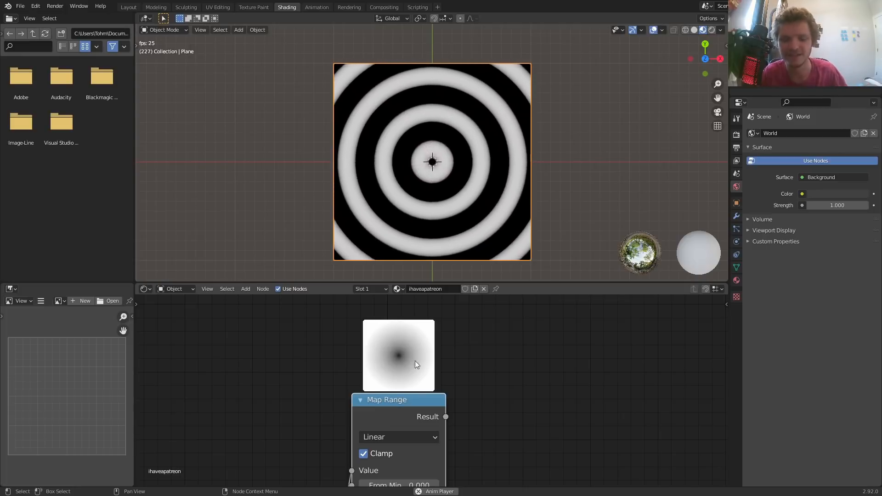
- Invert the gradient by setting the Map Range node's To Min to 1 and To Max to 0
middle_drag(379, 466, 377, 387)
scroll(377, 387, down, 3)
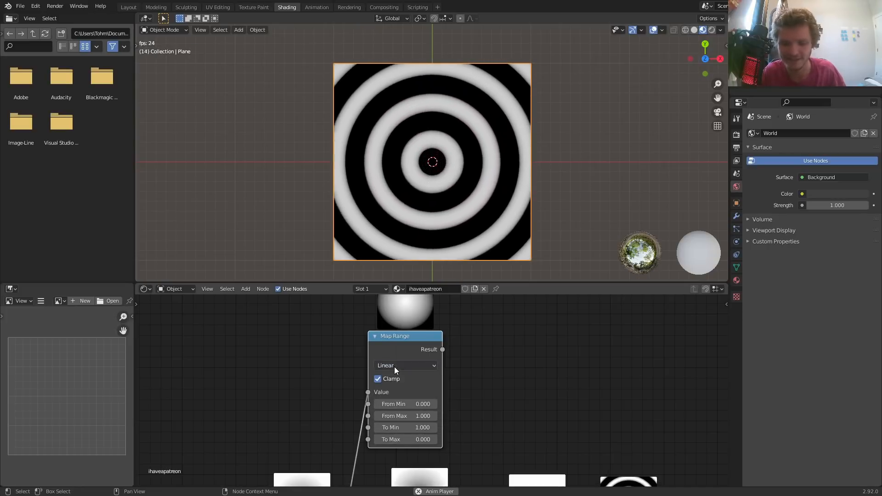
- Try lowering the Map Range node's From Max to 0.750, and undo the change
middle_drag(398, 366, 382, 397)
mouse_move(402, 455)
mouse_down()
mouse_move(430, 455)
mouse_move(379, 455)
mouse_move(390, 455)
mouse_up()
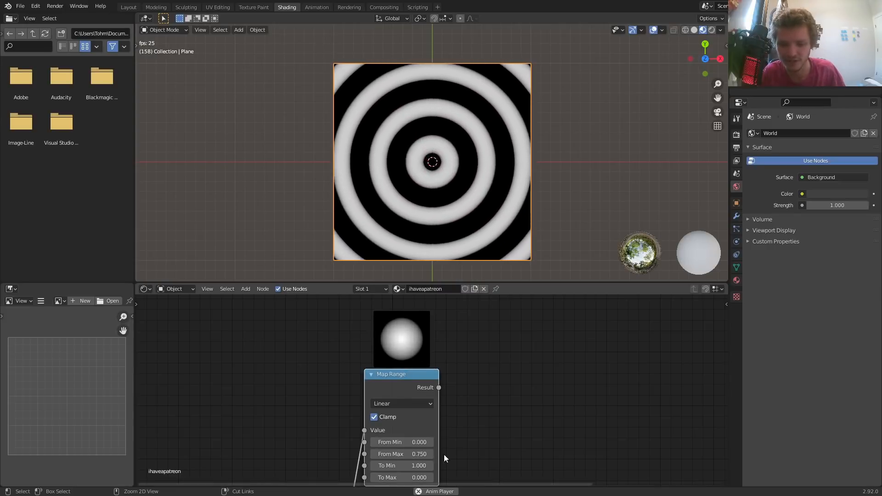
key(ctrl+z)
- Duplicate the Sine node and insert the copy on the link between Sine and the Viewer
middle_drag(482, 433, 393, 384)
scroll(395, 386, down, 6)
middle_drag(480, 435, 444, 406)
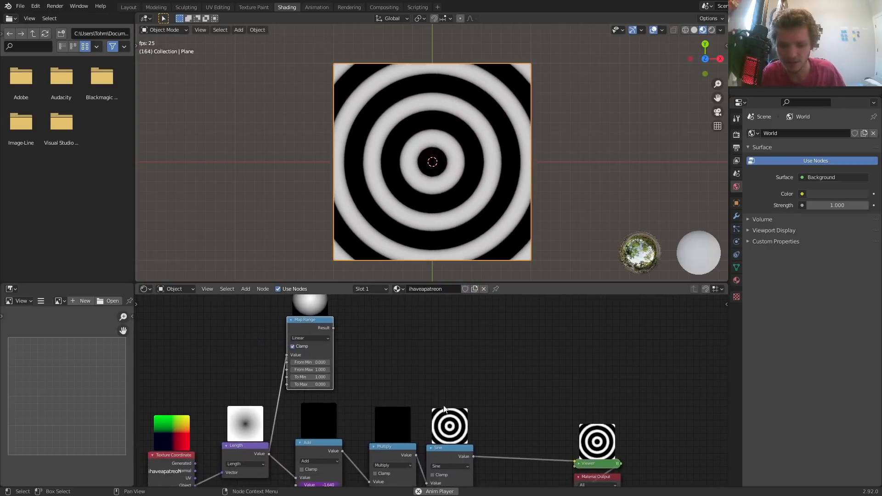
click(456, 449)
key(shift+d)
click(530, 445)
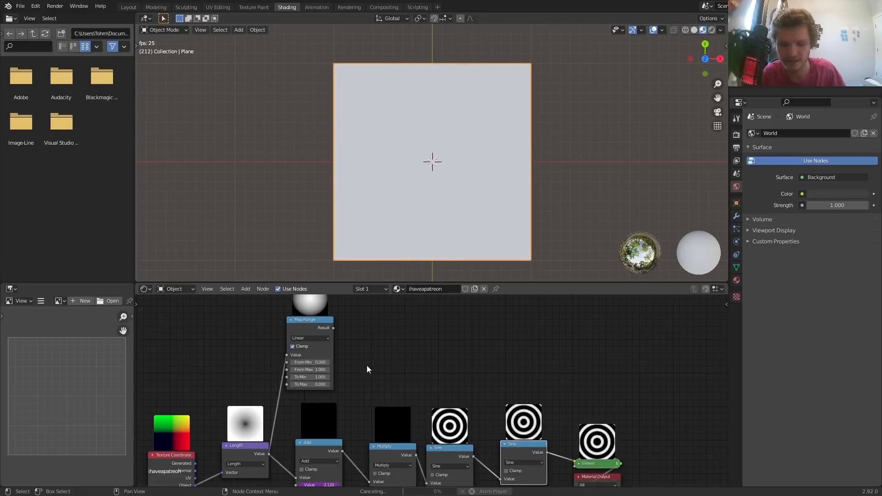
- Switch the duplicated node to Multiply and connect the Map Range Result to its second value
click(524, 462)
click(464, 382)
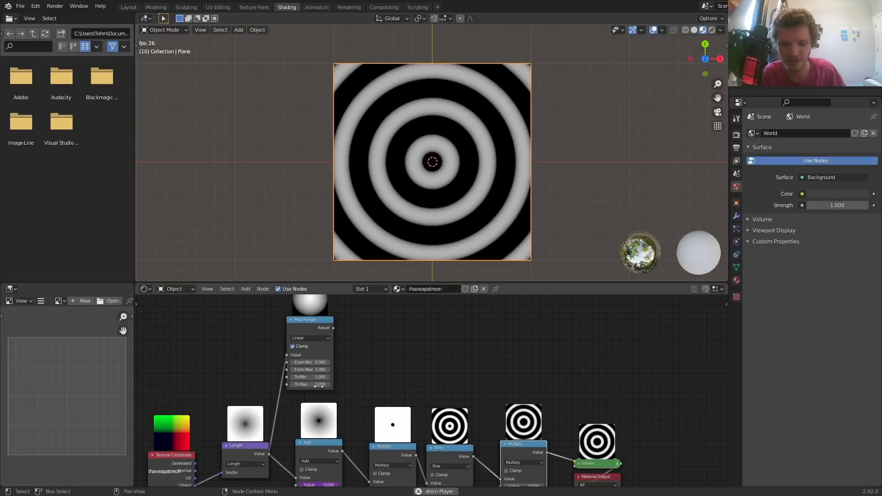
alt+right_drag(305, 335, 536, 456)
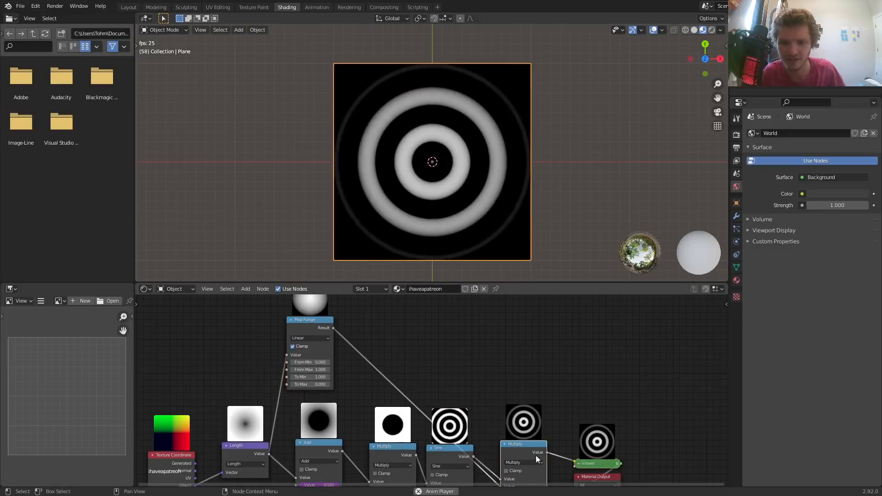
middle_drag(354, 327, 473, 332)
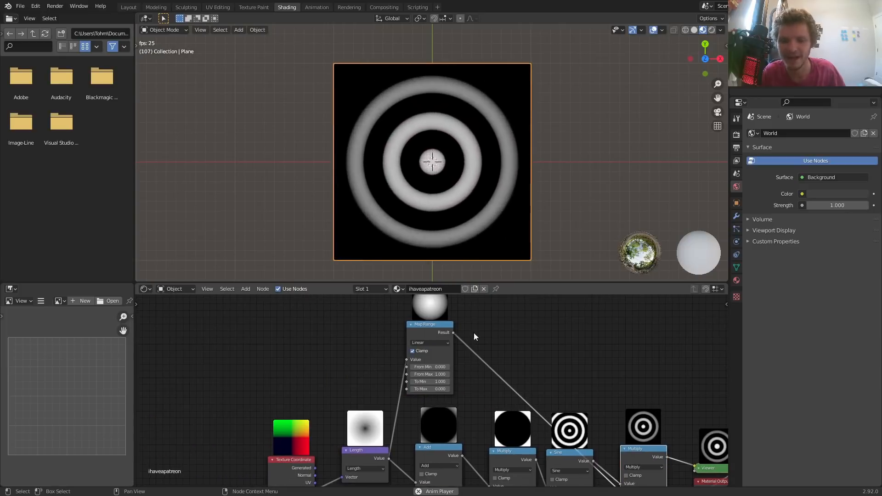
- Try lowering the Map Range node's From Min to -3.710, and undo the change
scroll(441, 350, up, 3)
scroll(423, 355, down, 2)
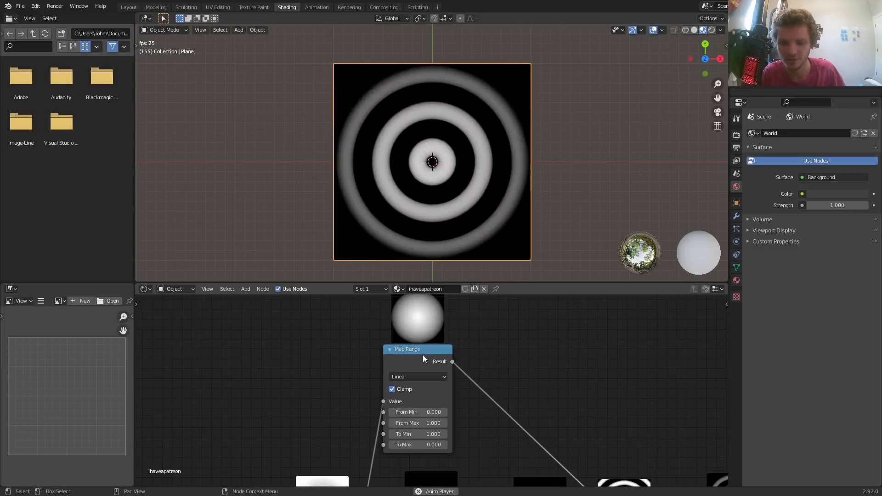
drag(424, 424, 246, 413)
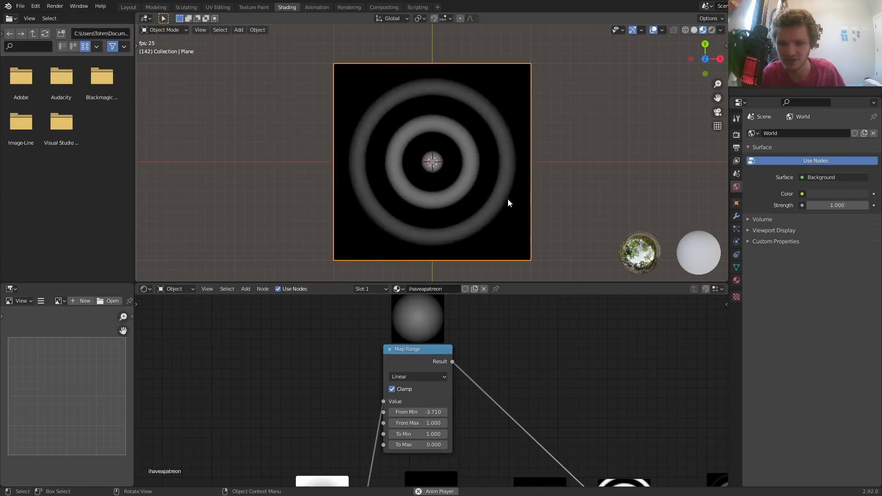
key(ctrl+z)
- Set the Map Range node's interpolation type to Smoother Step, and undo a trial change to its To Max
click(429, 377)
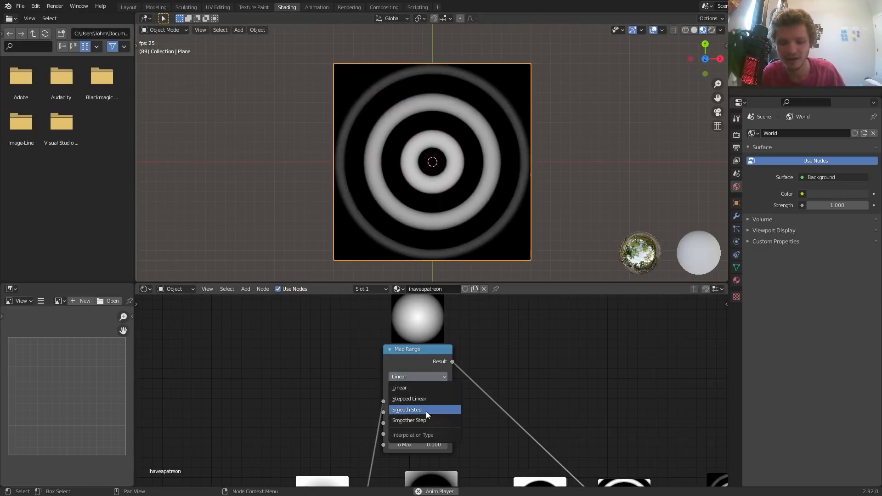
click(424, 418)
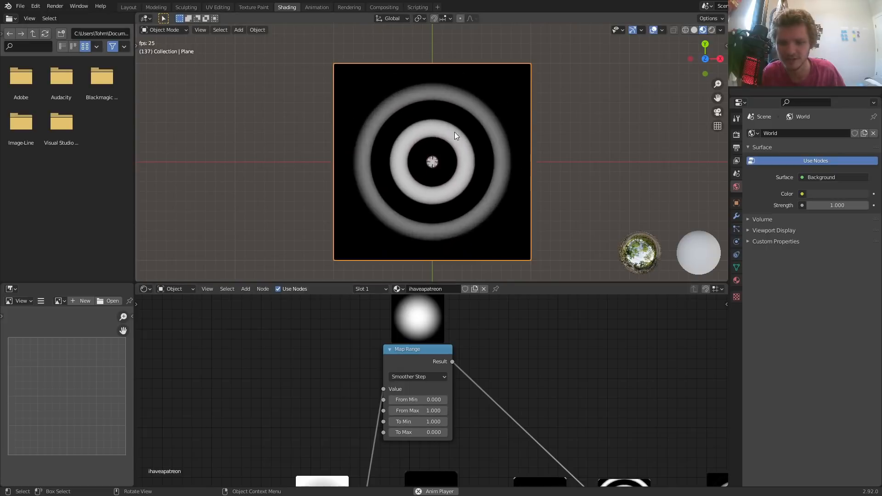
mouse_move(428, 433)
mouse_down()
mouse_move(459, 432)
mouse_move(434, 431)
mouse_up()
key(ctrl+z)
- Try changing the divisor in the Add node's -frame driver expression
scroll(468, 408, down, 6)
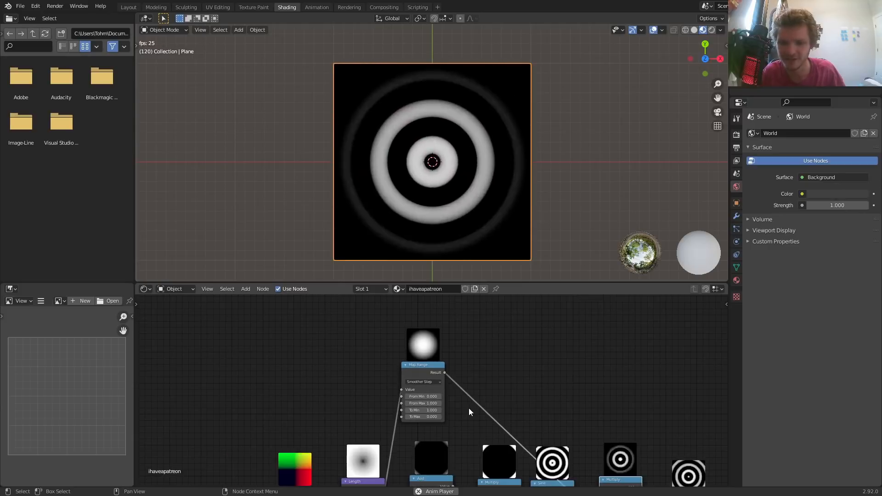
middle_drag(473, 408, 414, 363)
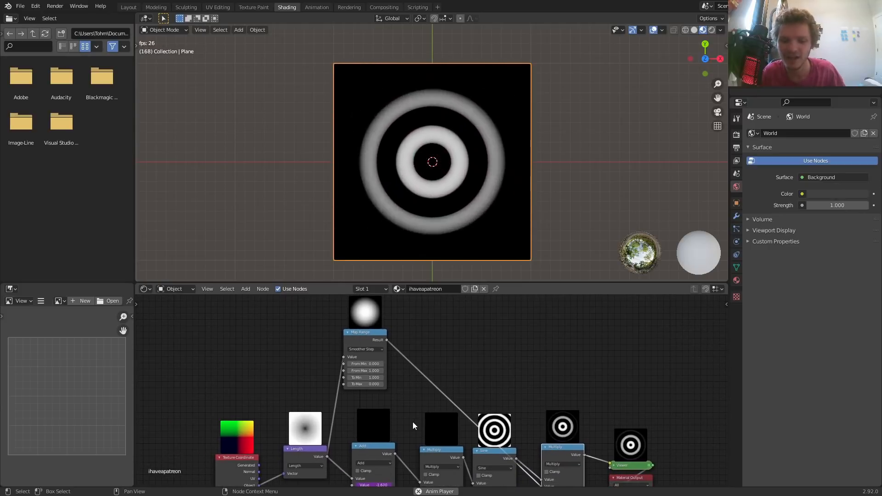
scroll(409, 399, up, 3)
middle_drag(366, 343, 422, 432)
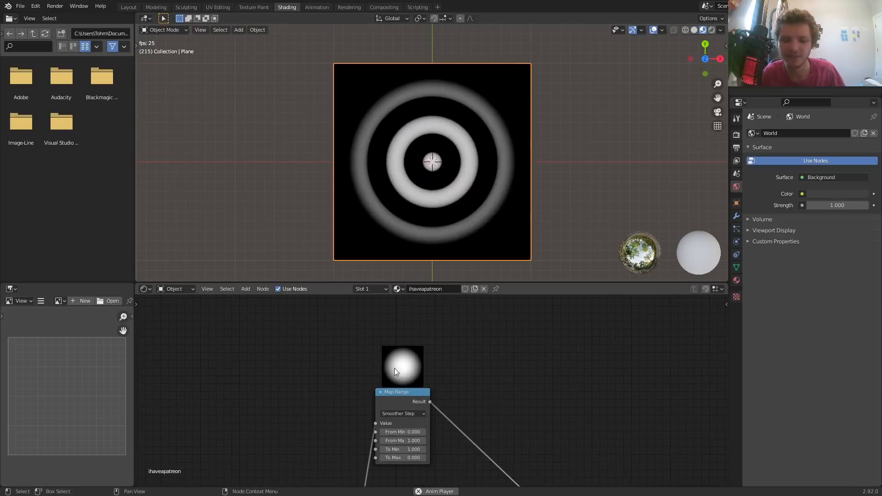
middle_drag(539, 440, 457, 304)
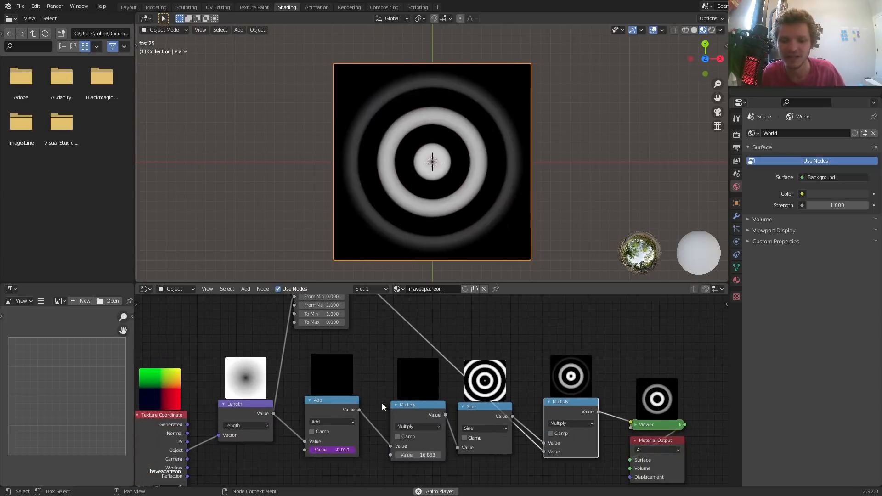
click(346, 451)
click(346, 452)
key(BackSpace)
key(BackSpace)
key(BackSpace)
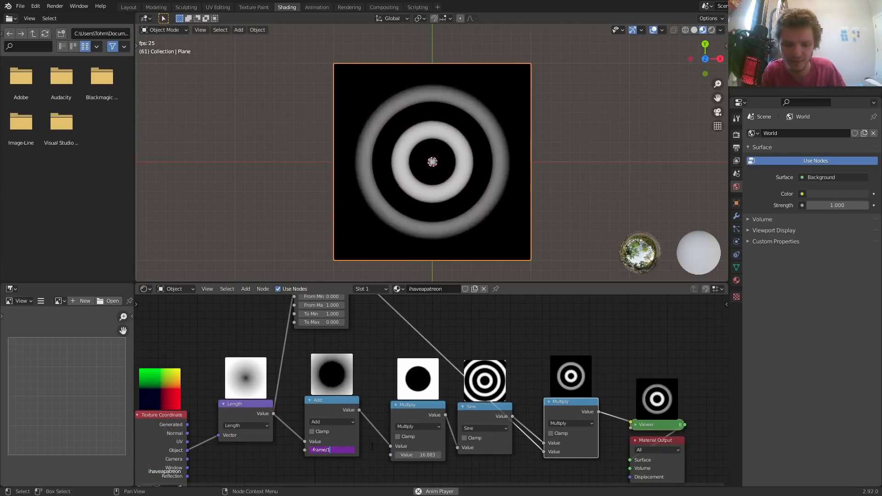
text(50)
key(Return)
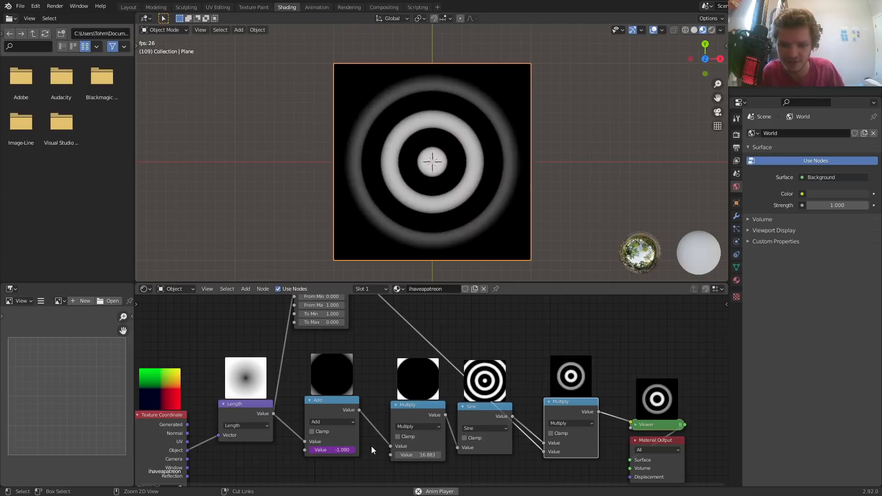
- Place the camera straight above the plane at X 0, Y 0, Z 5.35 m with zero rotation, and look through it
middle_drag(559, 444, 418, 412)
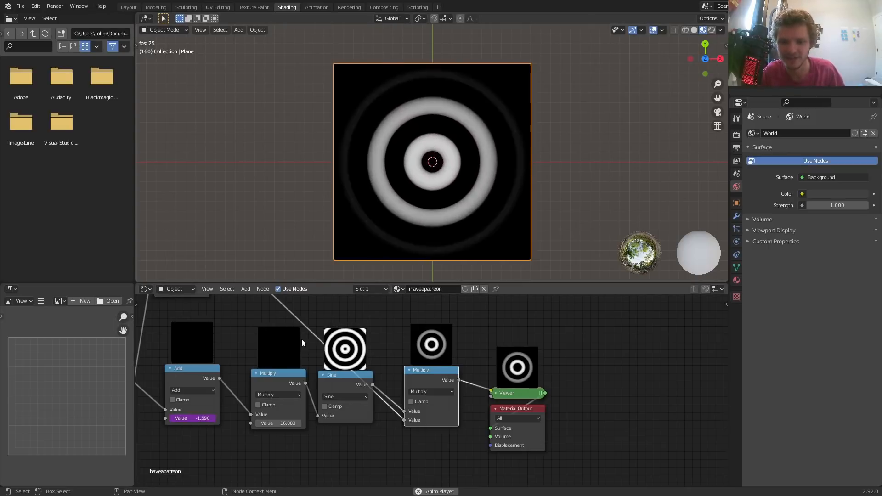
scroll(401, 188, down, 6)
middle_drag(401, 188, 347, 137)
scroll(348, 138, down, 5)
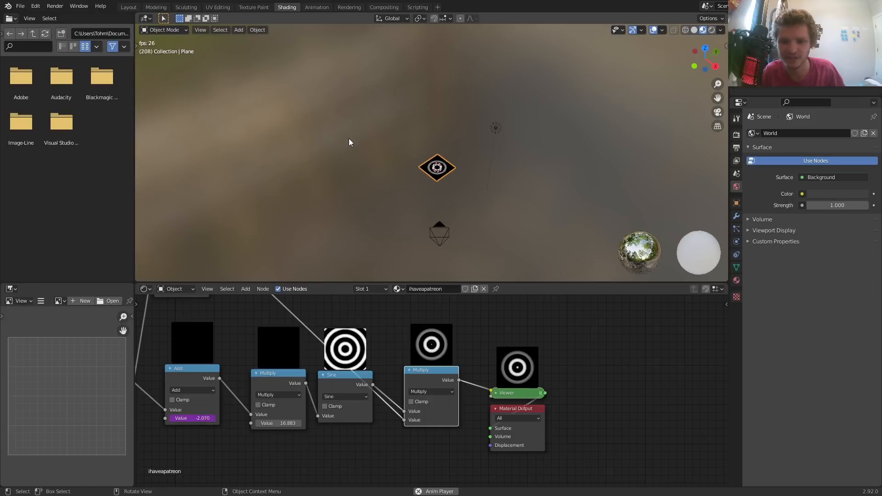
click(445, 241)
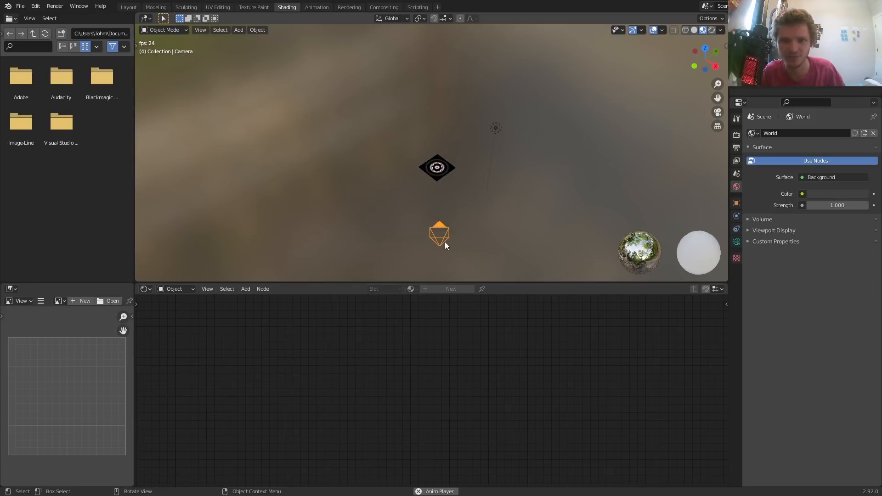
key(n)
drag(679, 60, 680, 81)
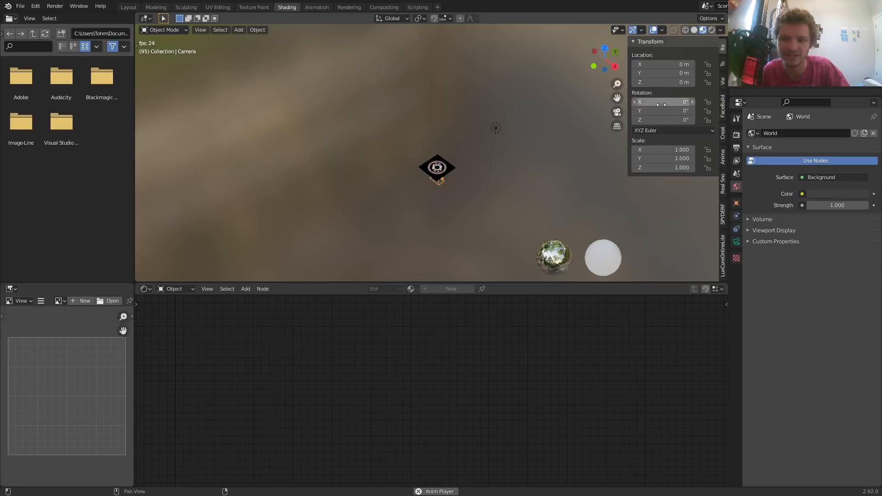
drag(666, 82, 874, 83)
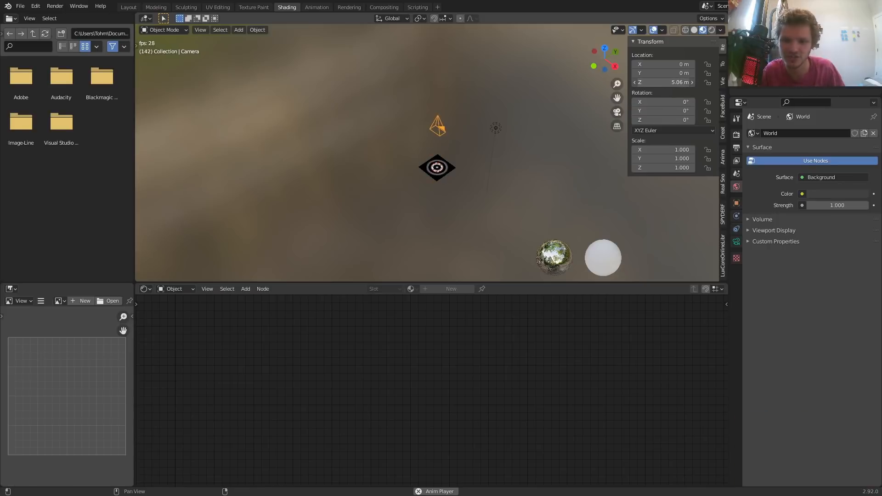
click(618, 112)
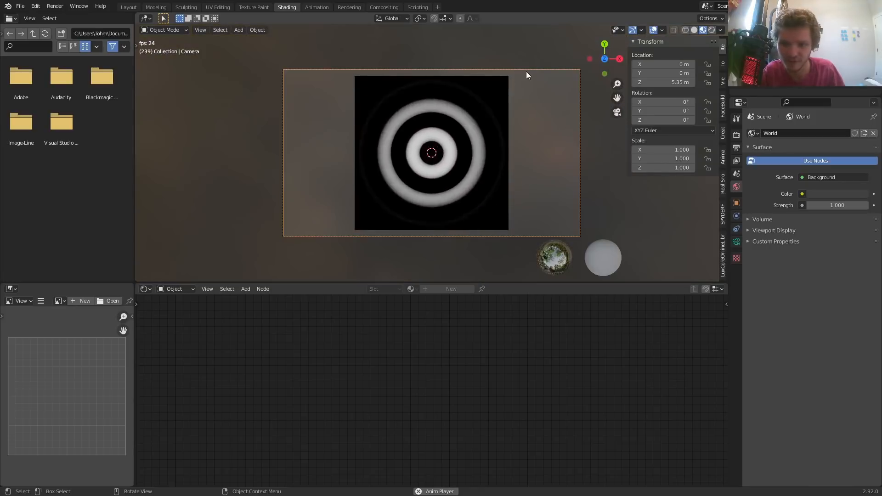
- Set the world background color to black by lowering its value to 0, and switch the viewport to rendered shading
click(835, 194)
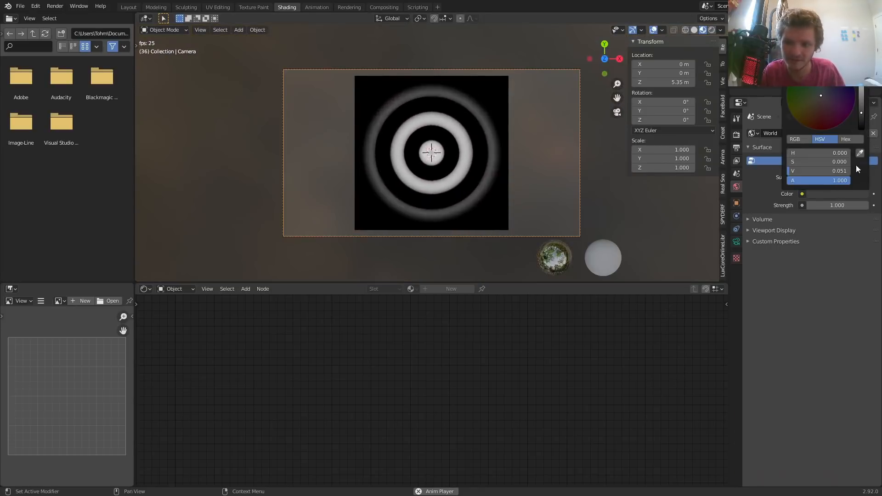
drag(862, 123, 862, 130)
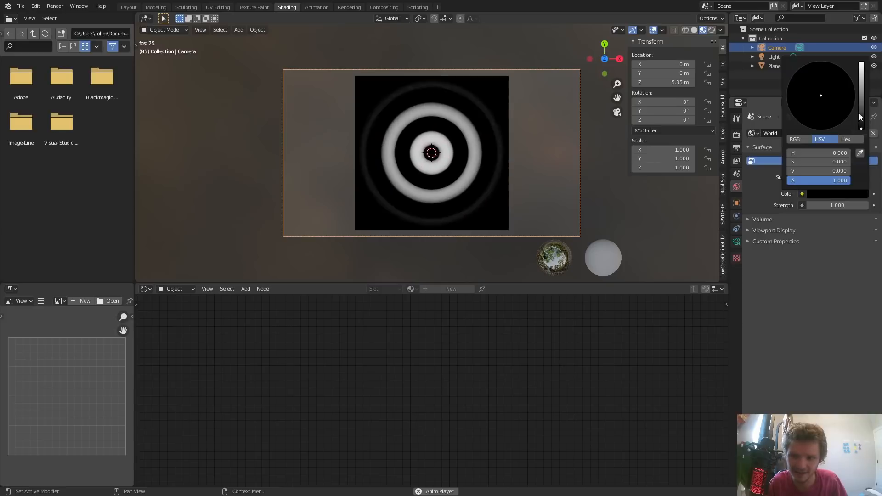
click(712, 30)
scroll(459, 147, up, 3)
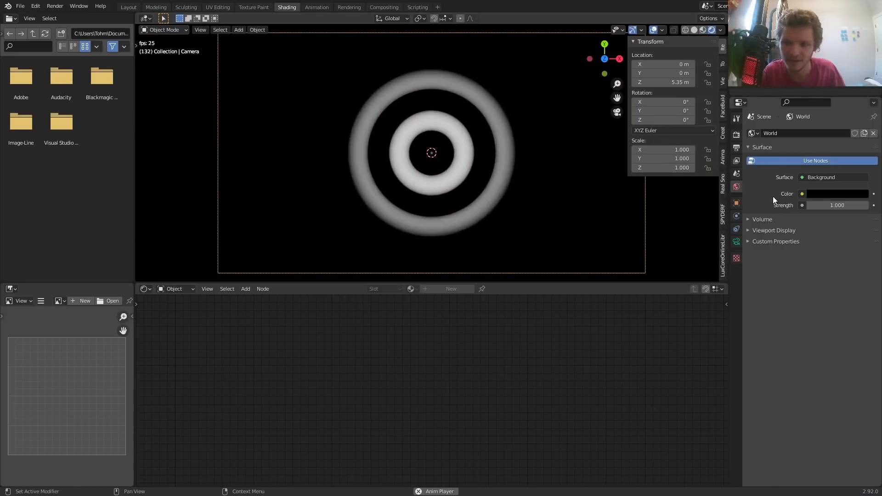
- Try a grey world background with value 0.095, and return the color to black
click(831, 194)
click(861, 106)
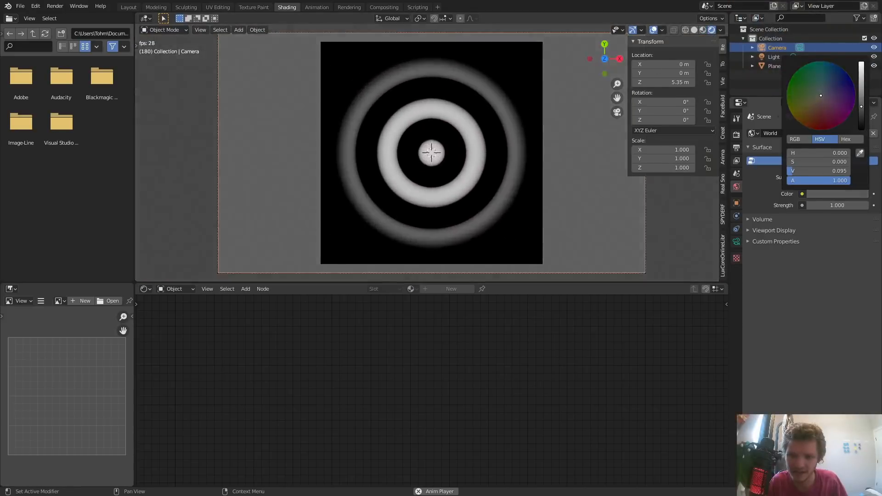
drag(862, 107, 862, 130)
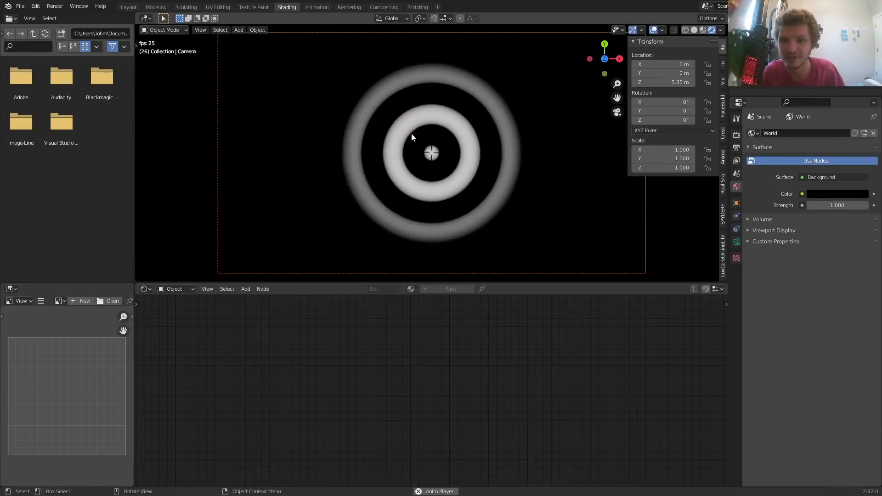
- Stop the animation playback and set the render output file format to FFmpeg Video
key(Escape)
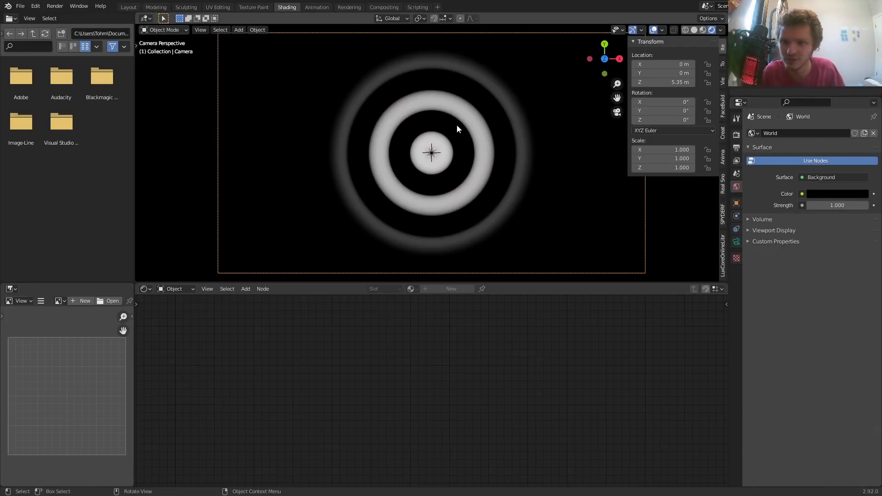
click(736, 148)
click(821, 326)
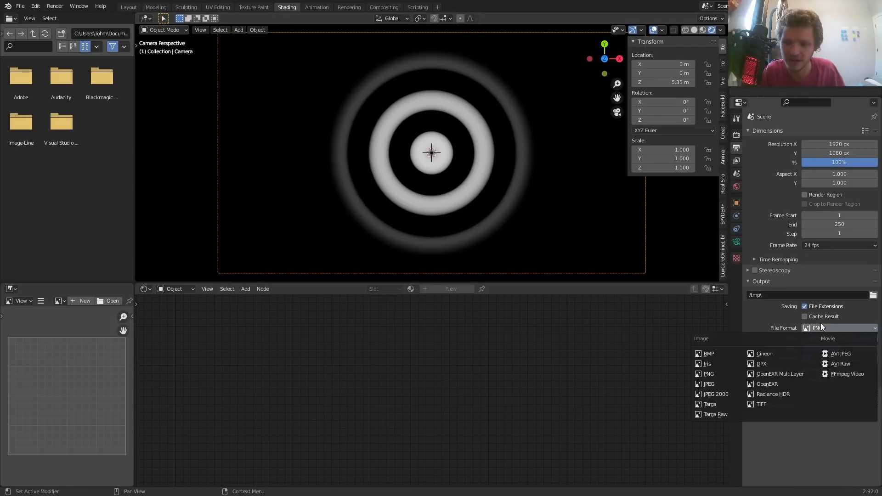
click(843, 375)
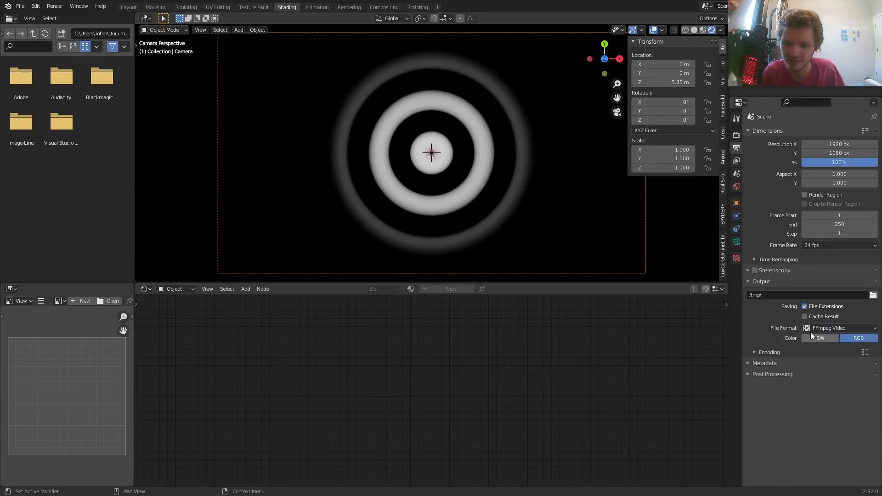
- Set the video encoding container to MPEG-4 and the output quality to Perceptually Lossless
click(782, 355)
click(818, 366)
click(822, 397)
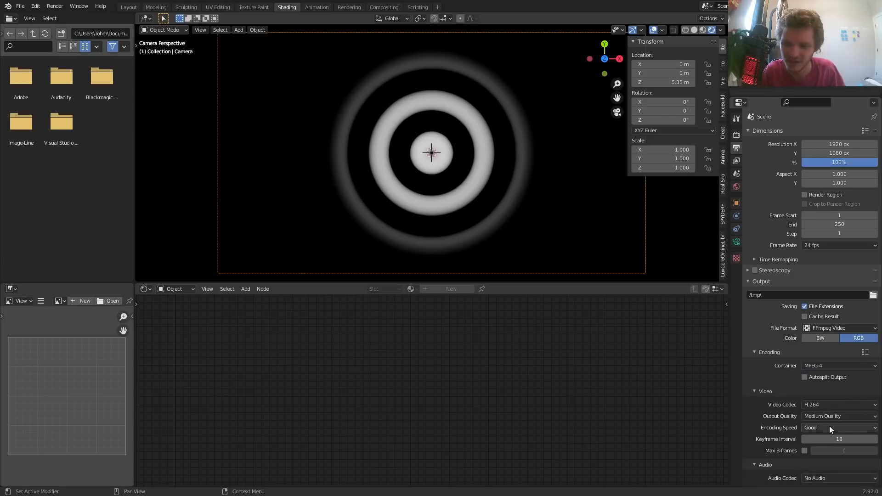
click(824, 417)
click(822, 385)
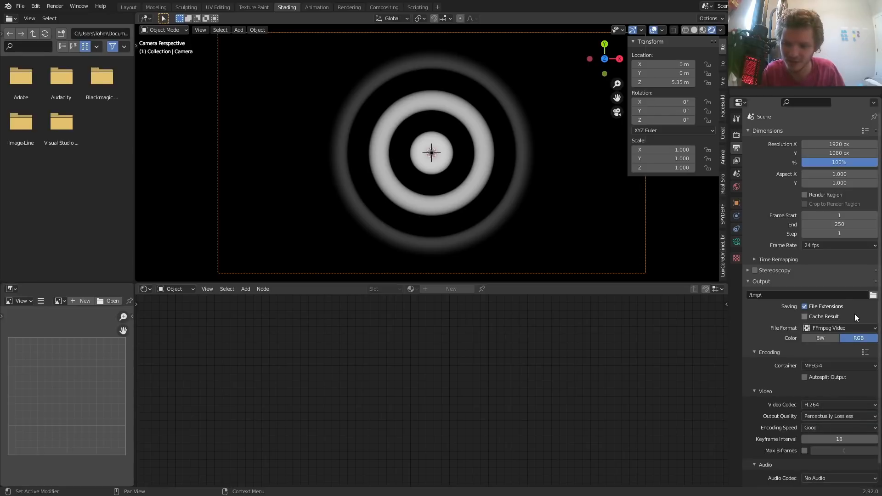
- Set the render output path to a file named ping in the Desktop folder
click(873, 296)
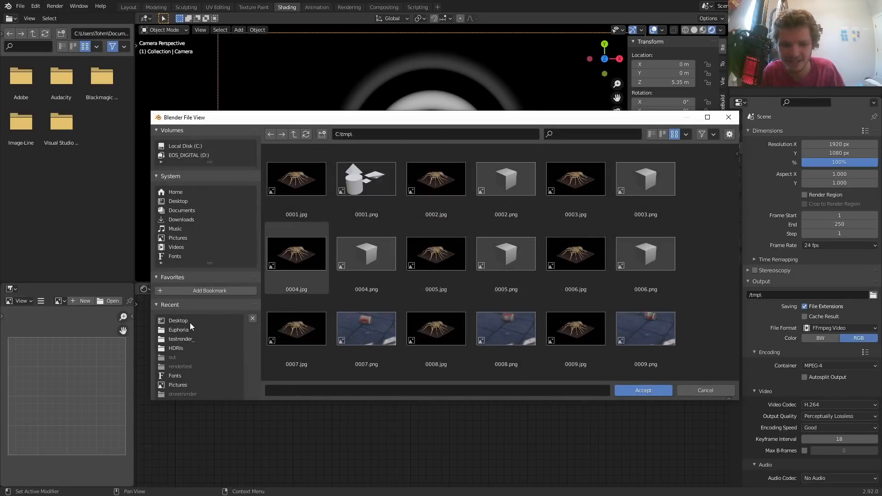
click(189, 321)
click(310, 391)
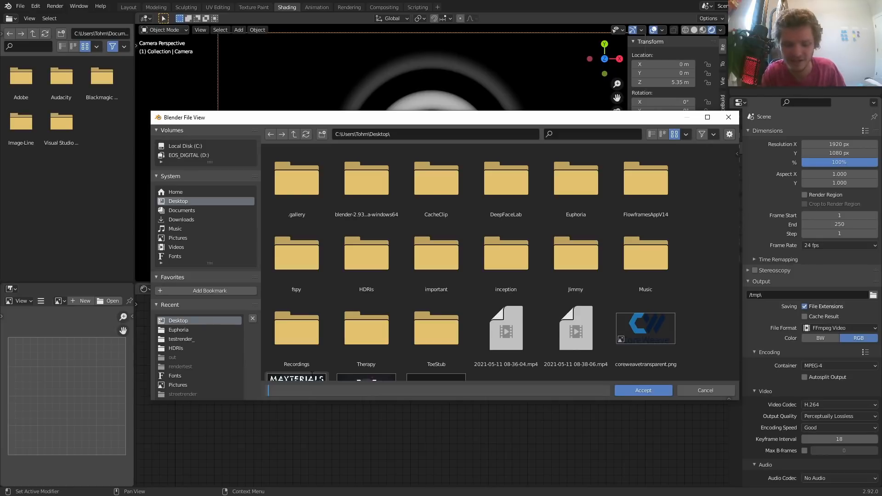
text(ping)
key(Return)
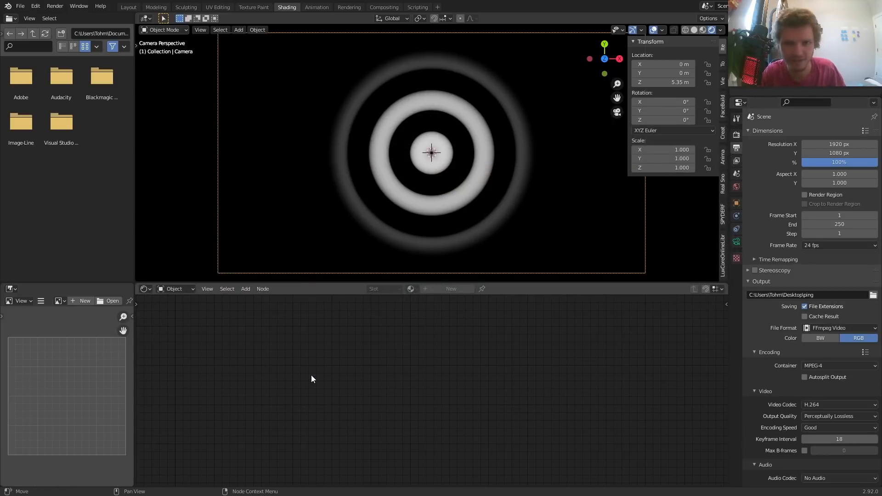
- Render the full animation and close the render window
key(ctrl+F12)
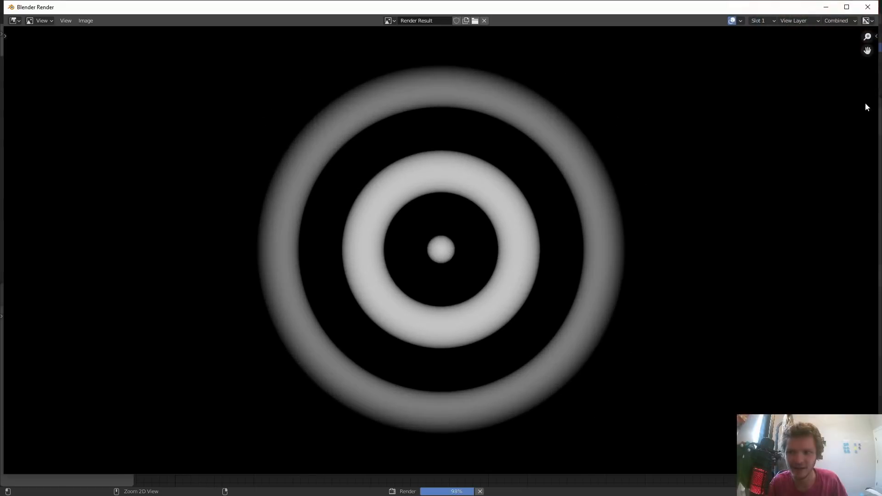
click(870, 7)
key(q)
click(374, 363)
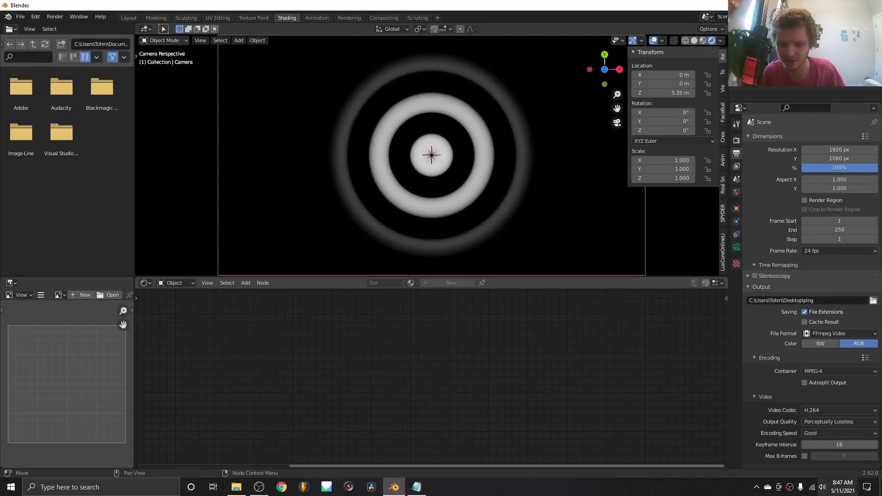
- Switch to the desktop, open the rendered ping video to watch it, and return to Blender
key(super+d)
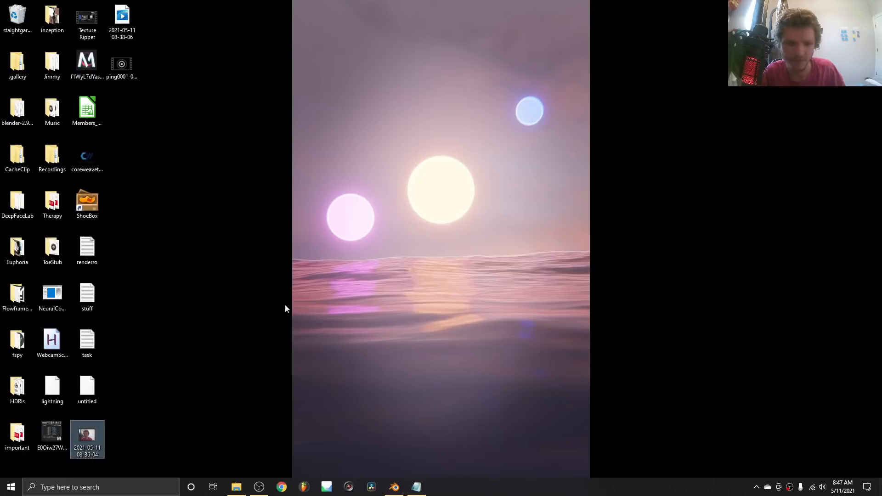
double_click(131, 72)
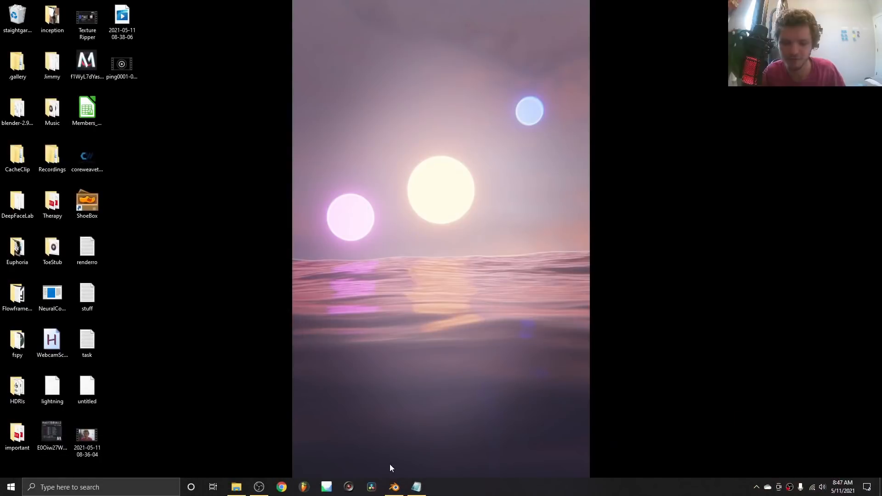
click(394, 488)
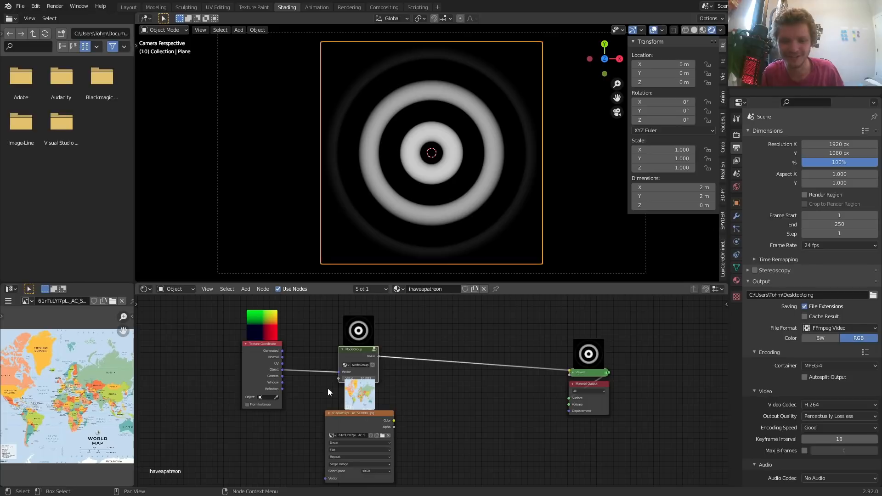
- Move the NodeGroup node up so it clears the world map image texture node below it
scroll(327, 387, up, 8)
middle_drag(326, 386, 429, 435)
drag(393, 366, 386, 351)
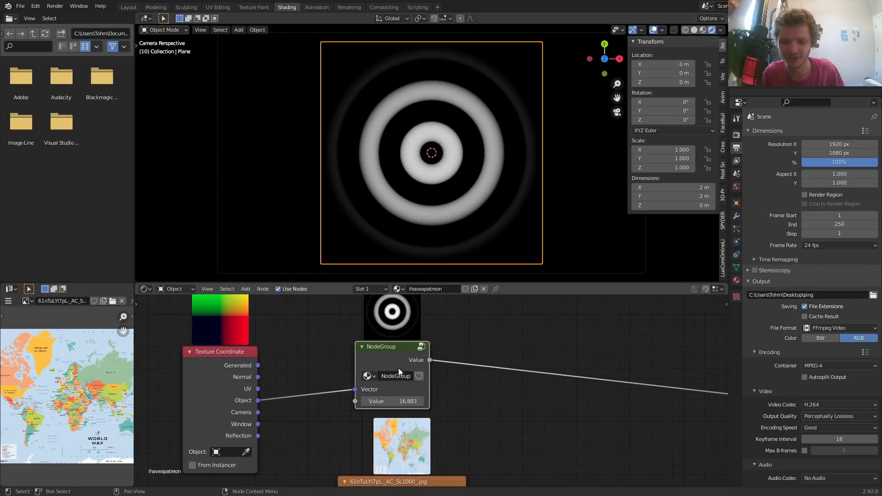
- Look inside the NodeGroup, try a Value of 45.383 on it for denser rings, and undo that change
click(420, 346)
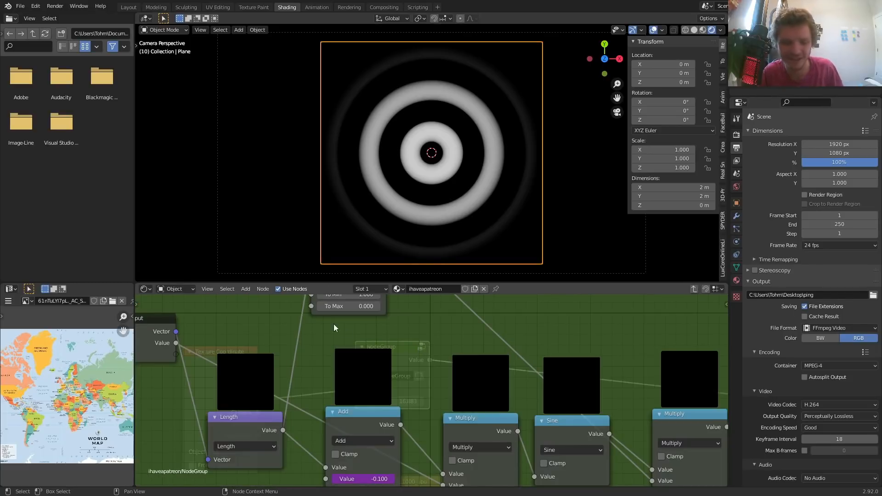
key(Tab)
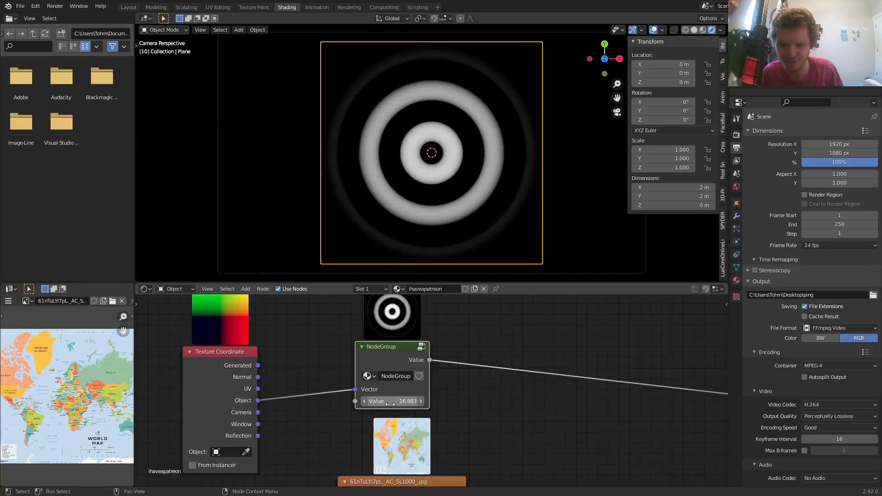
drag(409, 403, 432, 403)
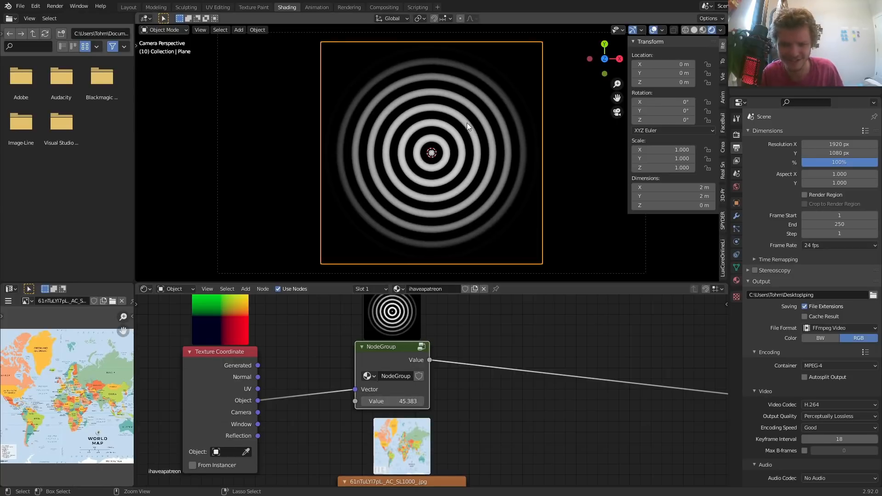
key(ctrl+z)
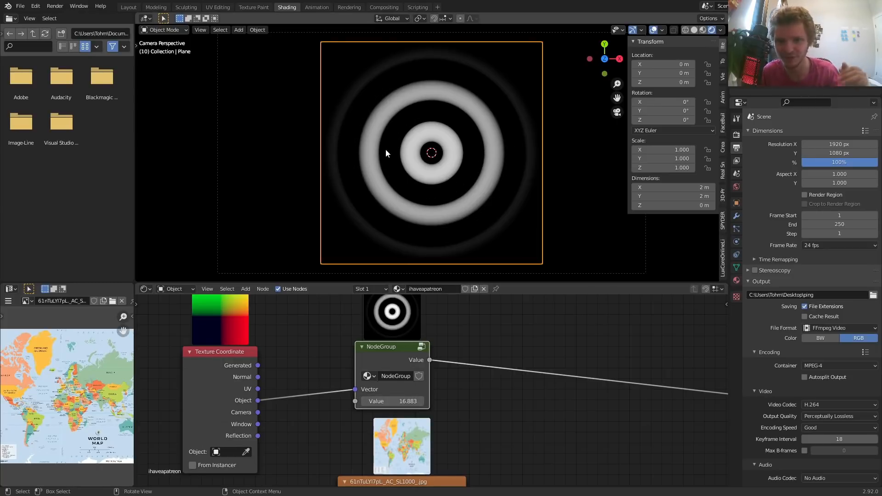
- Play the ripple animation briefly and compare the viewport previews of the world map texture and the NodeGroup output
key(space)
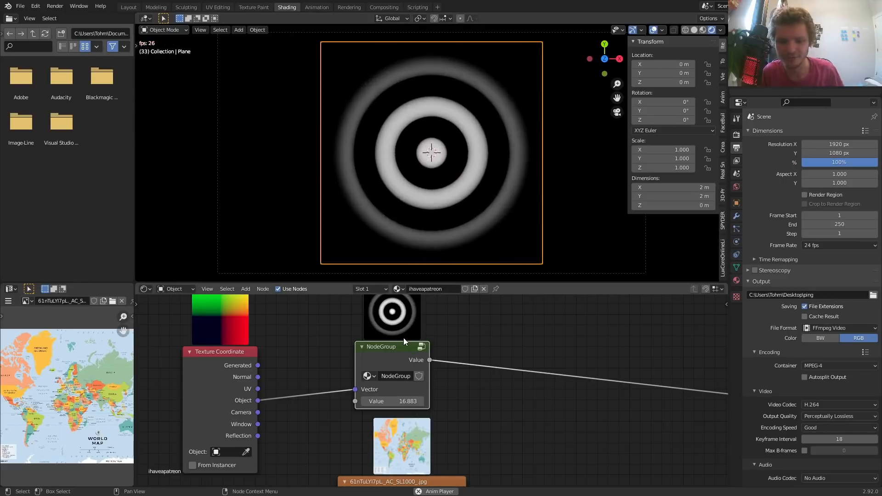
key(space)
middle_drag(430, 399, 404, 318)
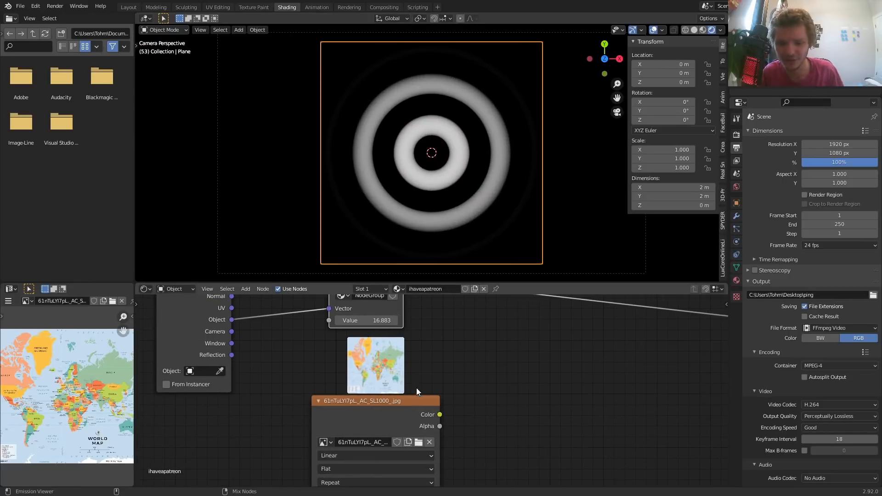
ctrl+shift+click(404, 413)
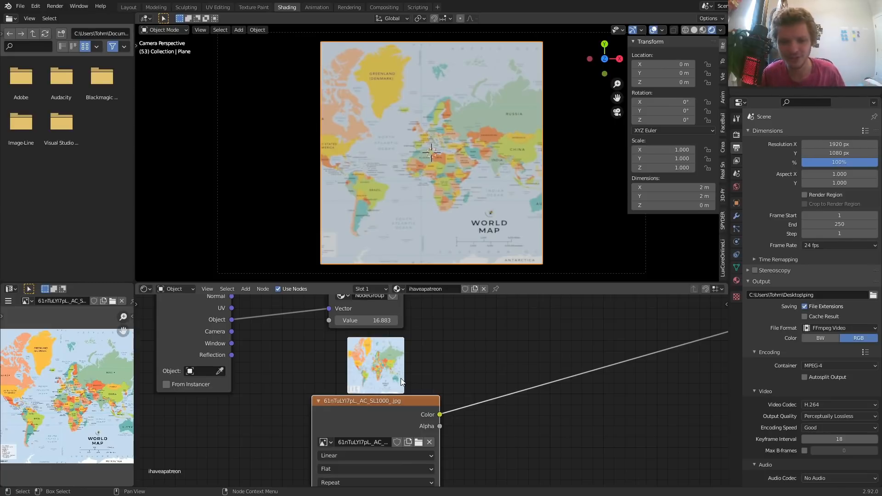
middle_drag(364, 316, 370, 374)
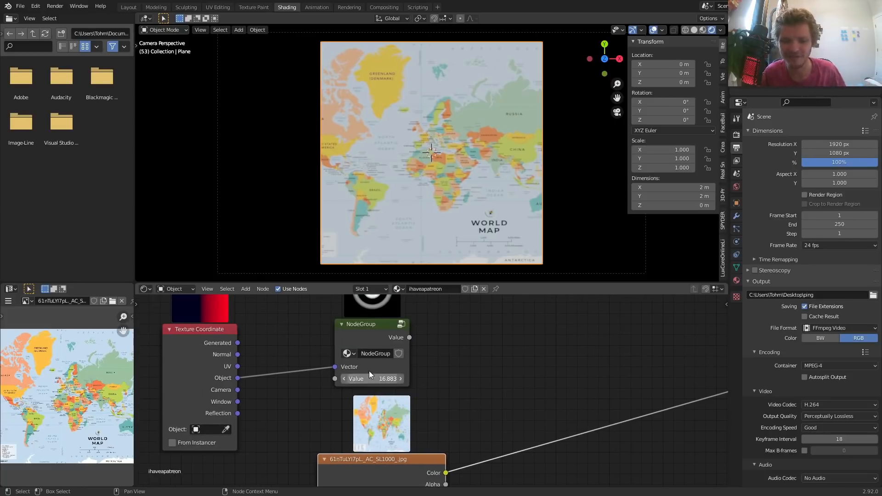
ctrl+shift+click(373, 337)
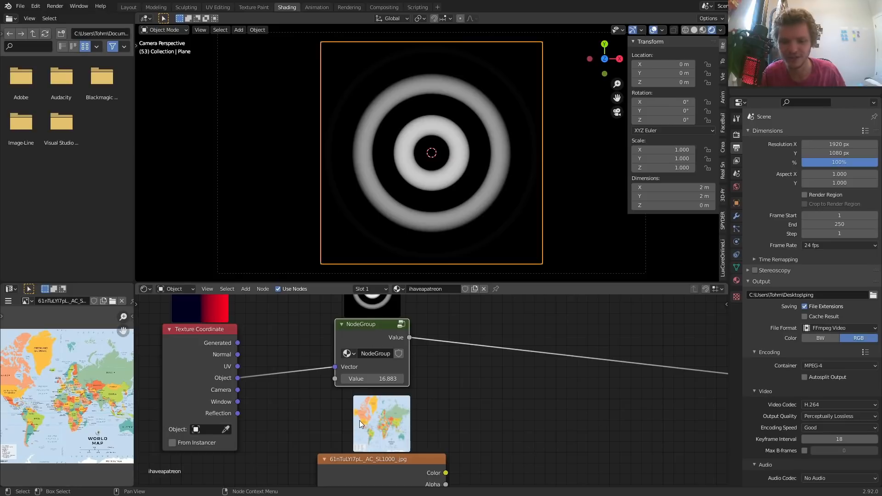
- Preview the world map texture and insert a Mix color node between its Color output and the Viewer
ctrl+shift+click(381, 468)
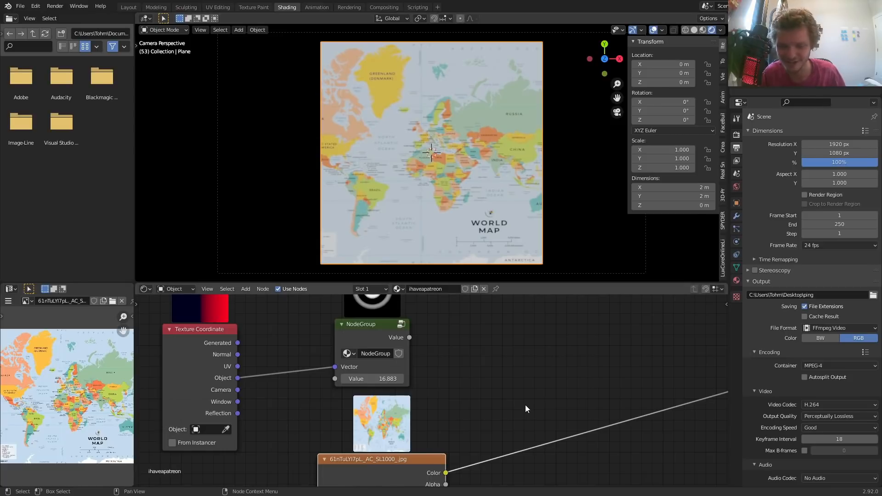
scroll(525, 404, down, 2)
key(shift+a)
click(518, 390)
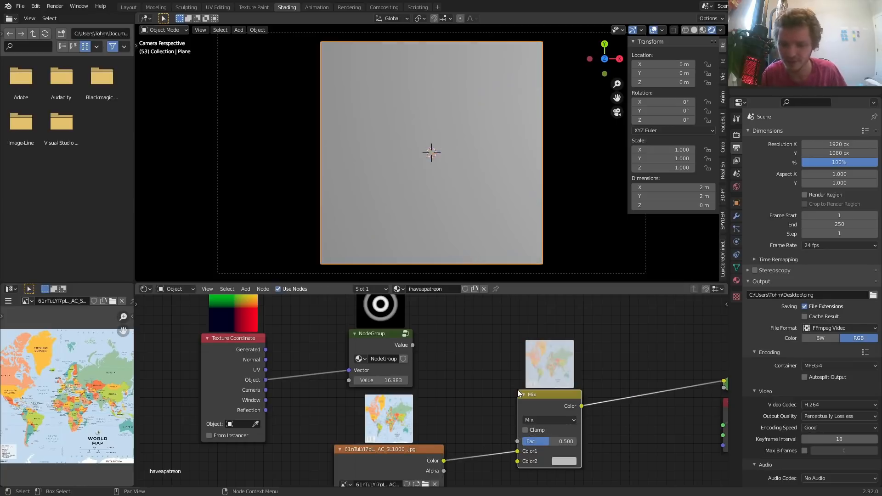
drag(518, 390, 531, 331)
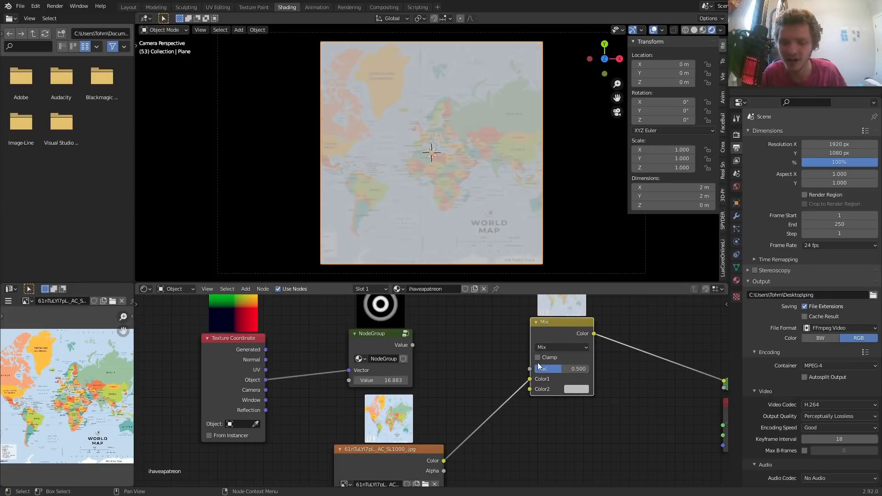
click(580, 389)
drag(606, 315, 633, 288)
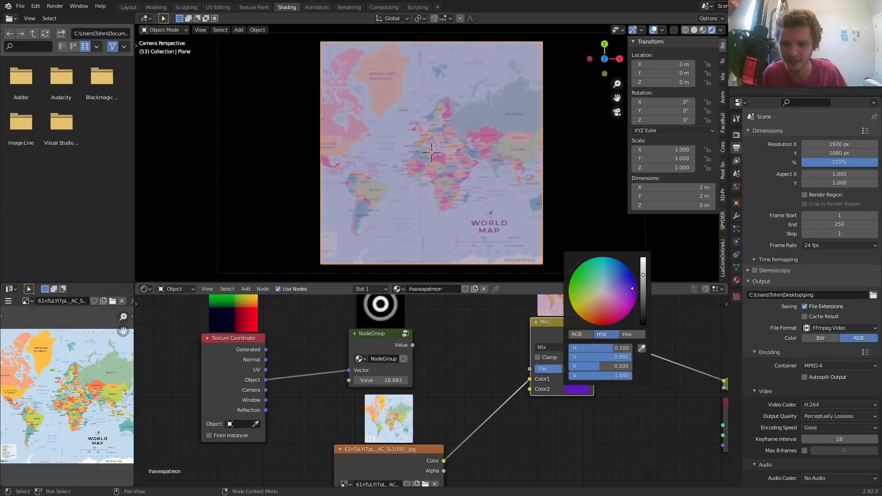
key(Escape)
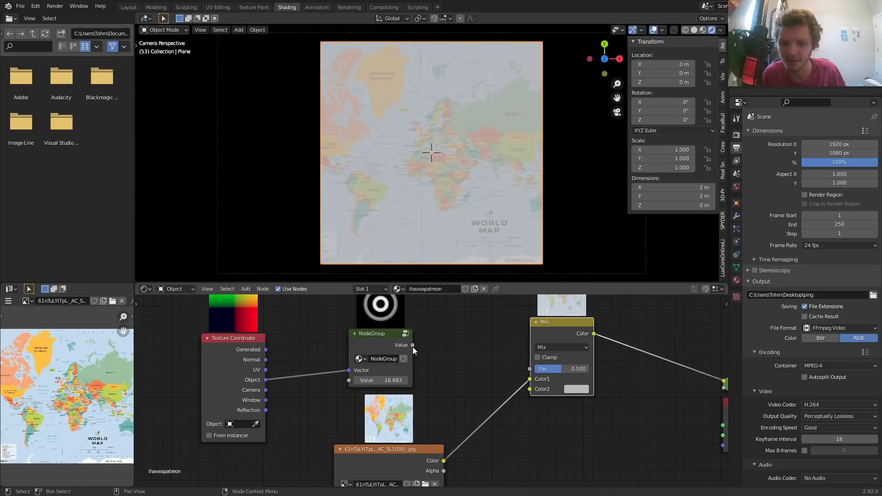
- Connect the NodeGroup's Value output to the Mix node's Fac input and set Color2 to a fully saturated red
drag(413, 345, 530, 368)
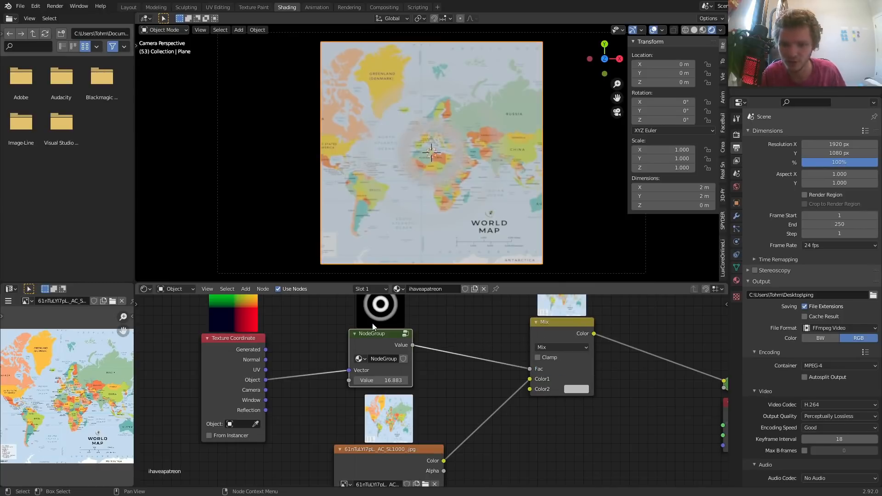
click(572, 389)
click(604, 310)
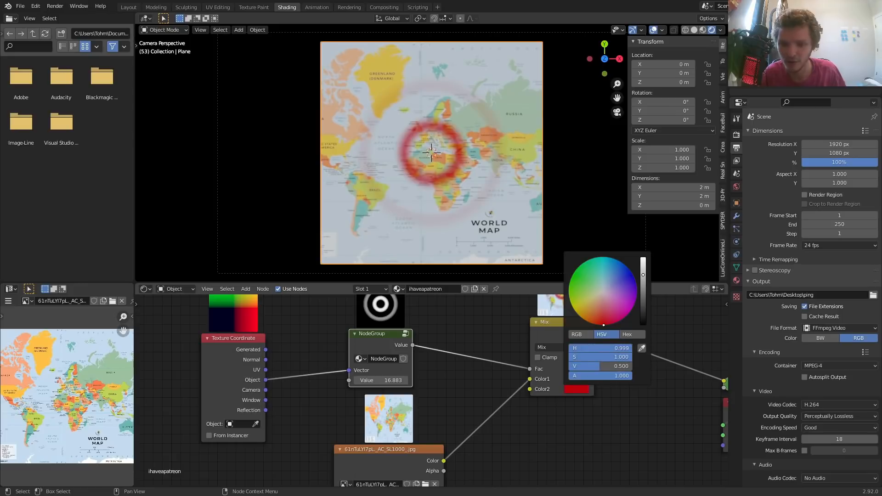
- During playback, insert a Mapping node between Texture Coordinate and NodeGroup, with scale 2.780 on all axes and location X 1.18 m, Y -1.84 m
key(space)
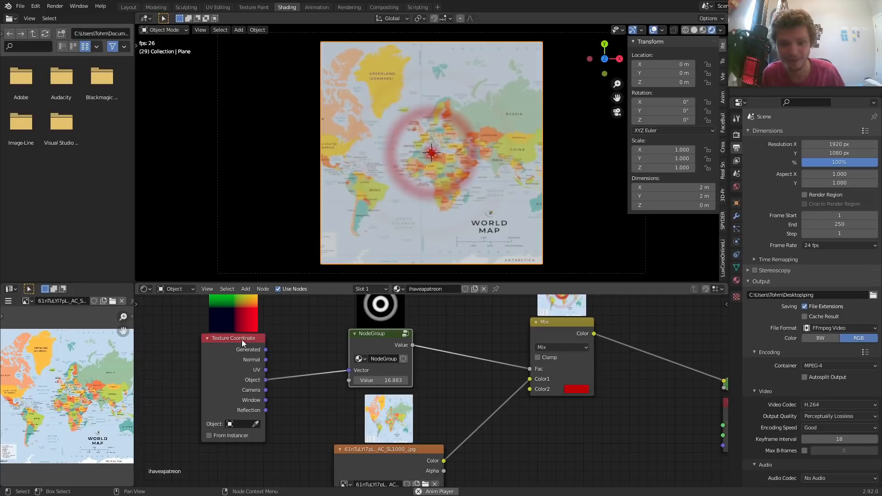
drag(230, 339, 152, 336)
middle_drag(223, 344, 322, 345)
key(shift+a)
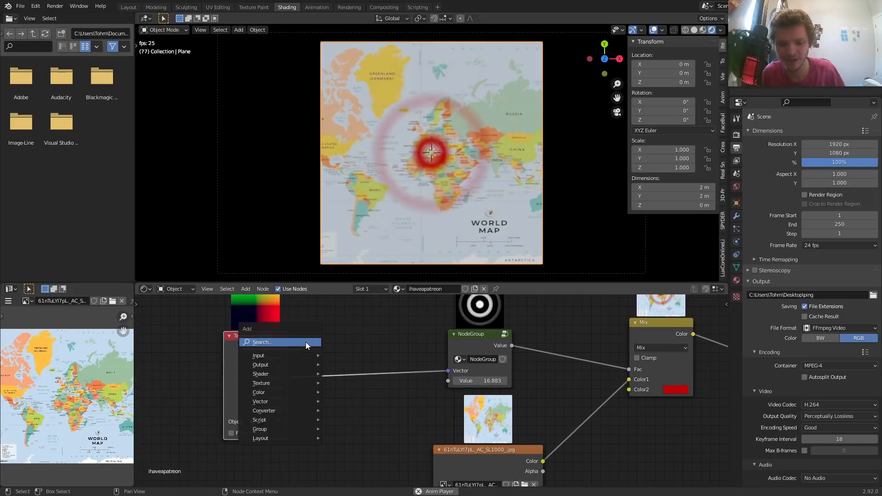
click(305, 342)
text(mapp)
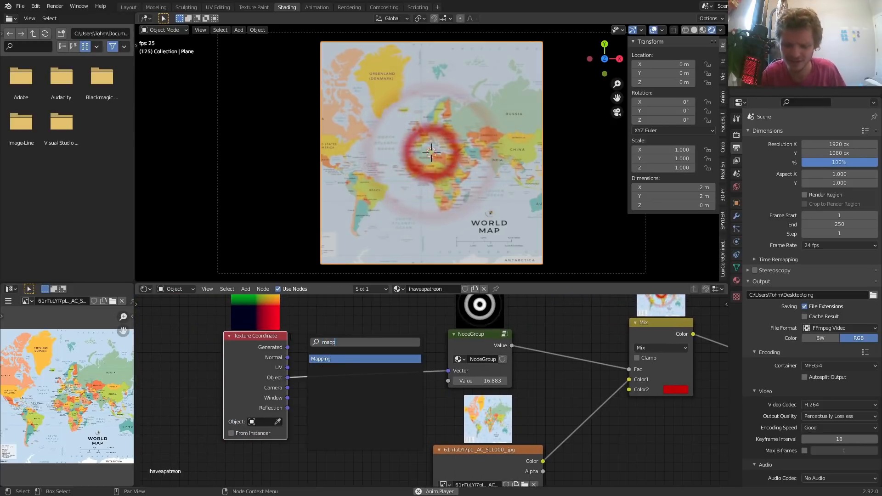
key(Return)
click(290, 338)
drag(290, 341, 329, 312)
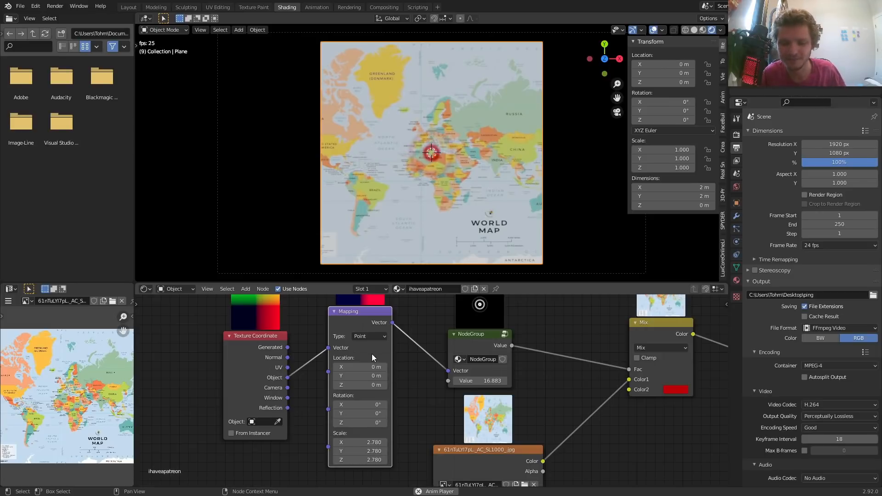
drag(361, 367, 304, 376)
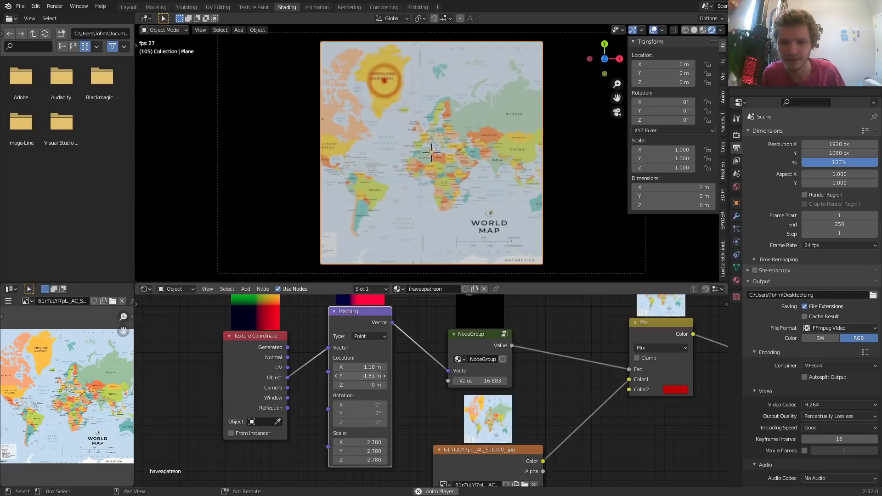
- Brighten the Mix node's red Color2 by setting its hue to 1.000 and its HSV value to 5
middle_drag(596, 404, 460, 407)
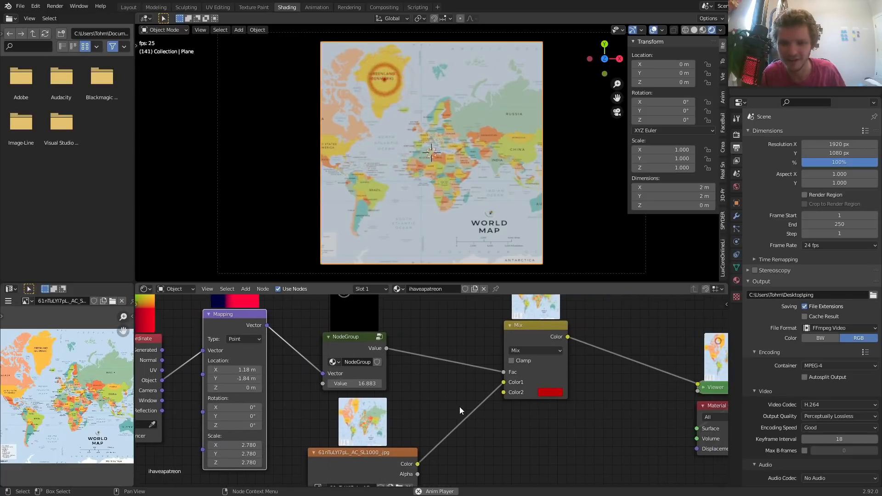
click(550, 392)
drag(569, 351, 593, 351)
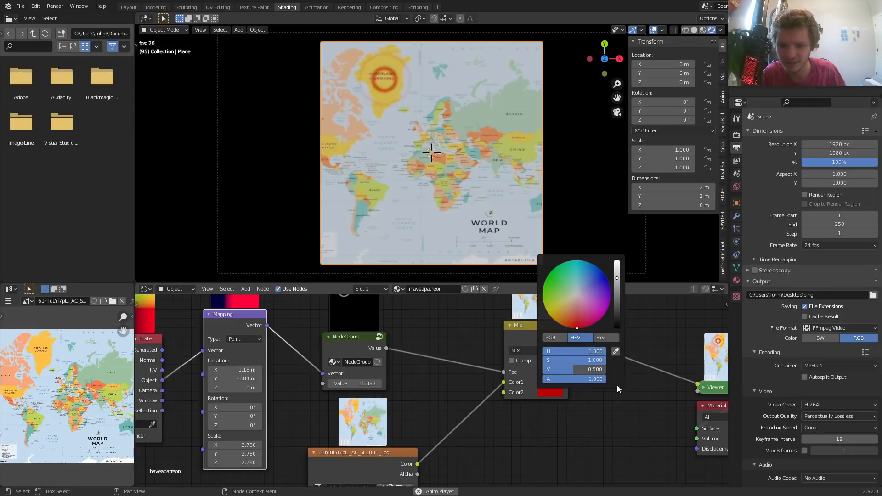
drag(572, 365, 607, 369)
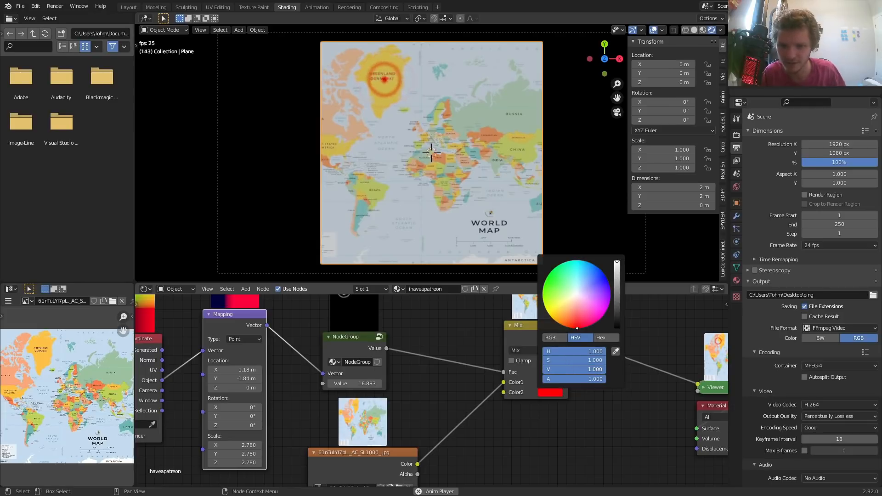
double_click(599, 371)
text(2)
key(Return)
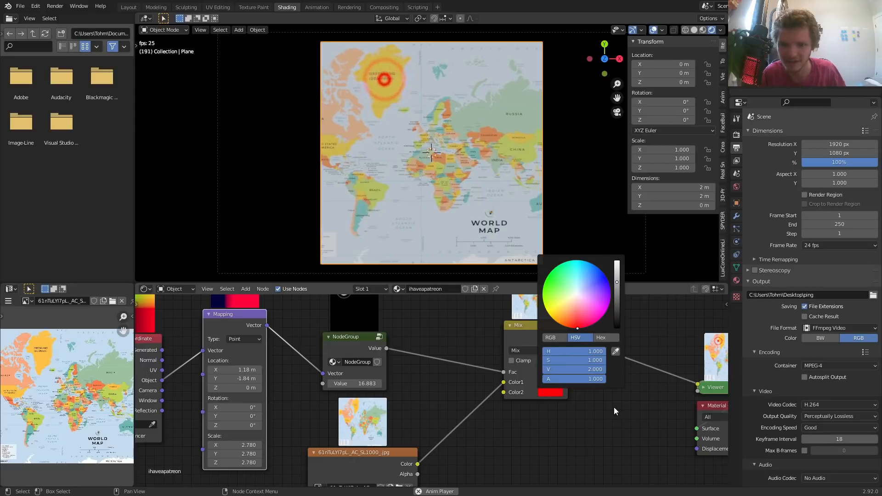
double_click(593, 370)
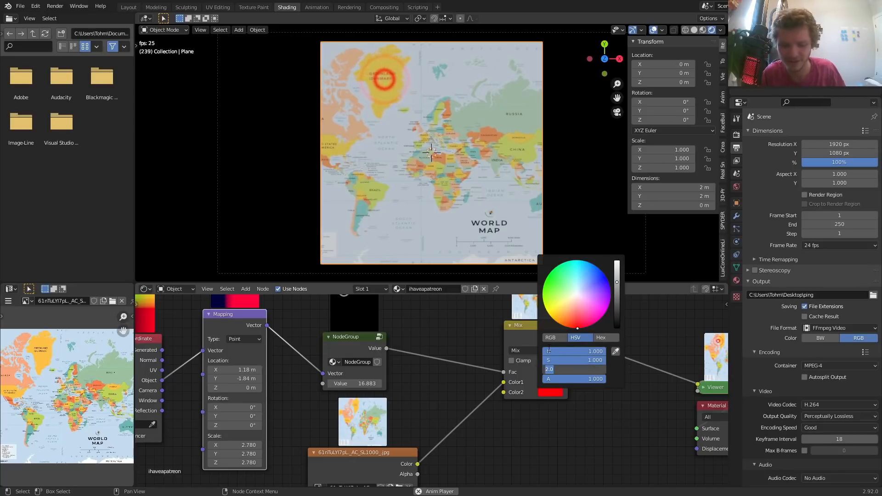
text(5)
key(Return)
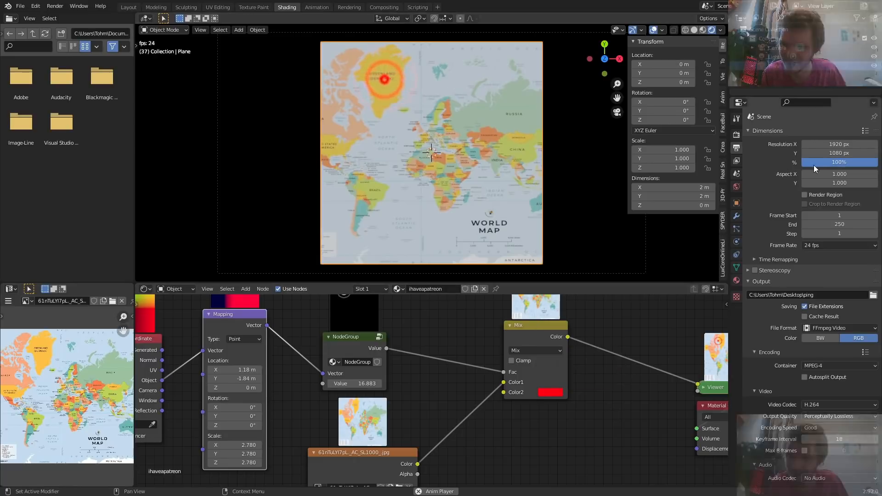
- Try the Bloom effect in the Eevee render settings and switch it off again
click(736, 135)
click(756, 207)
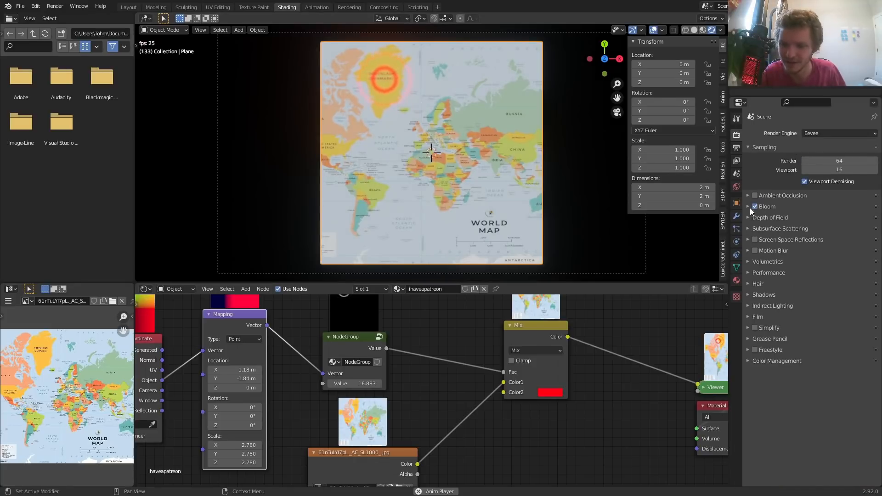
click(755, 206)
- Duplicate the NodeGroup and Mapping nodes and place both copies above the originals
key(Home)
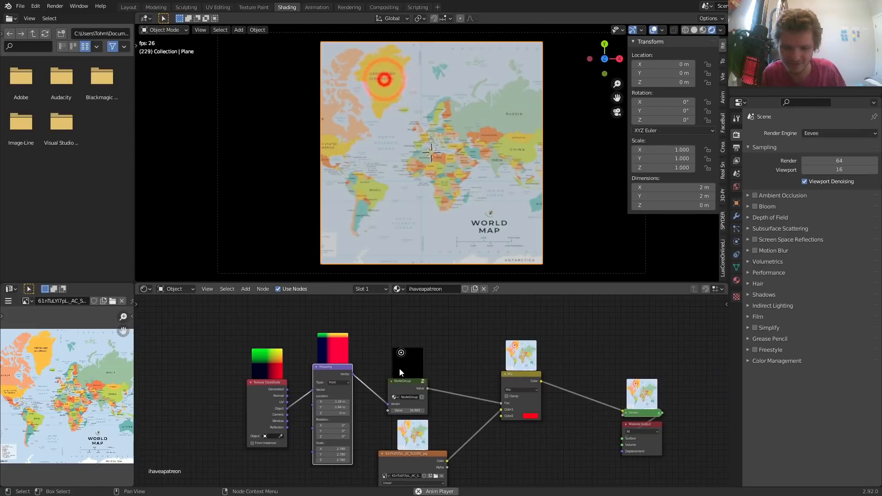
click(407, 382)
key(shift+d)
click(398, 297)
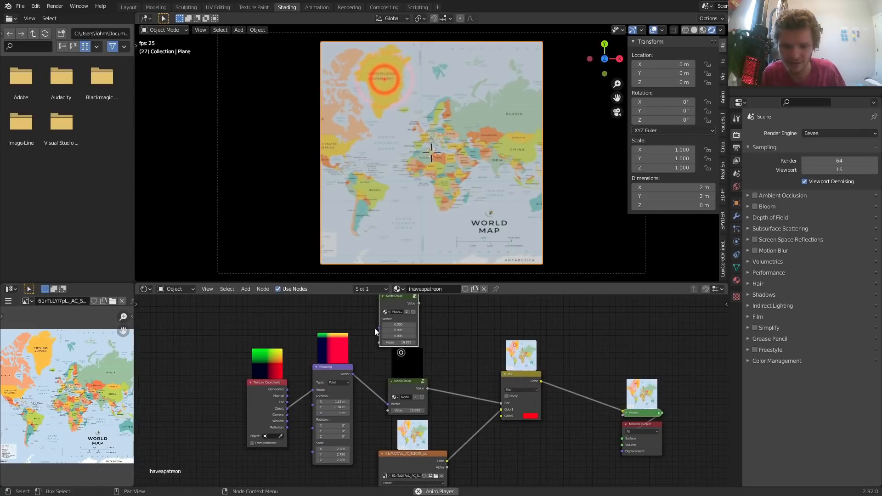
middle_drag(343, 364, 380, 393)
drag(234, 409, 355, 465)
click(371, 395)
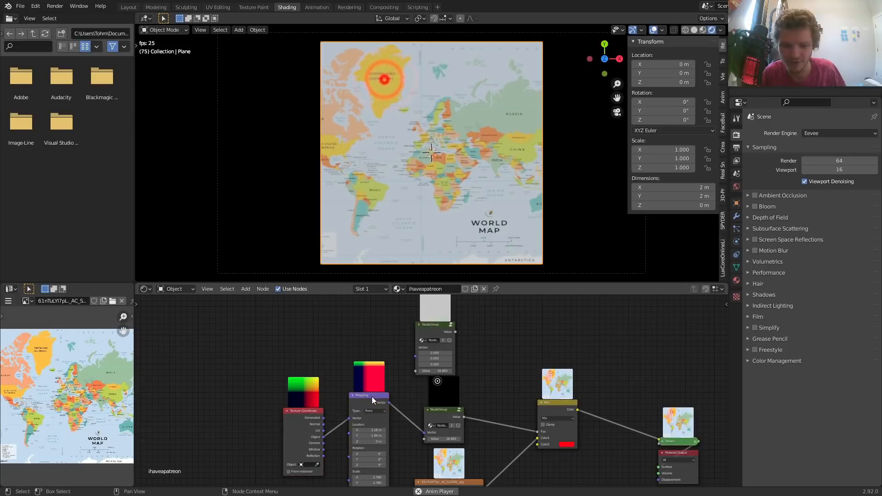
key(shift+d)
click(355, 418)
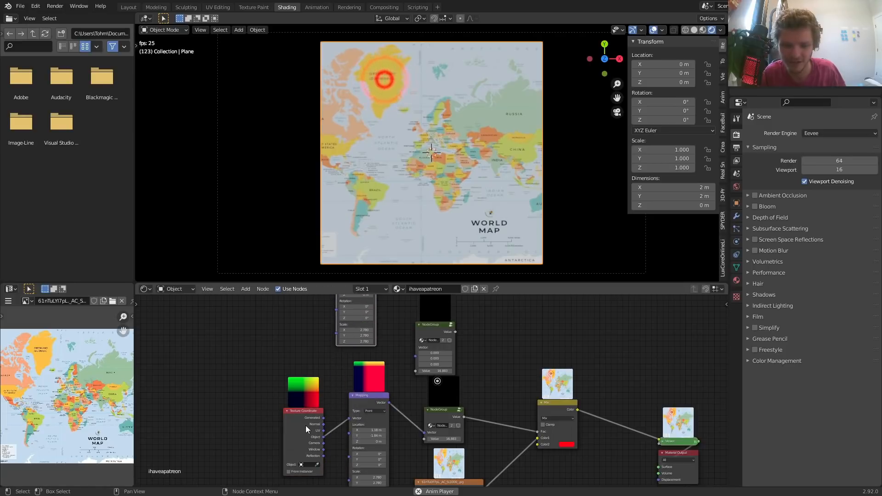
- Link the Texture Coordinate's Object output to the duplicated Mapping node and connect that node to the duplicated NodeGroup's Vector input
drag(305, 425, 217, 409)
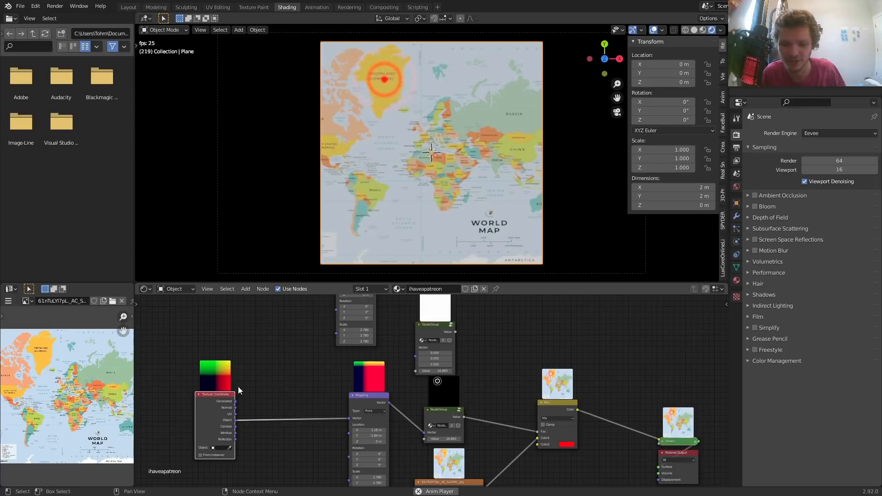
middle_drag(238, 386, 273, 401)
drag(270, 435, 321, 366)
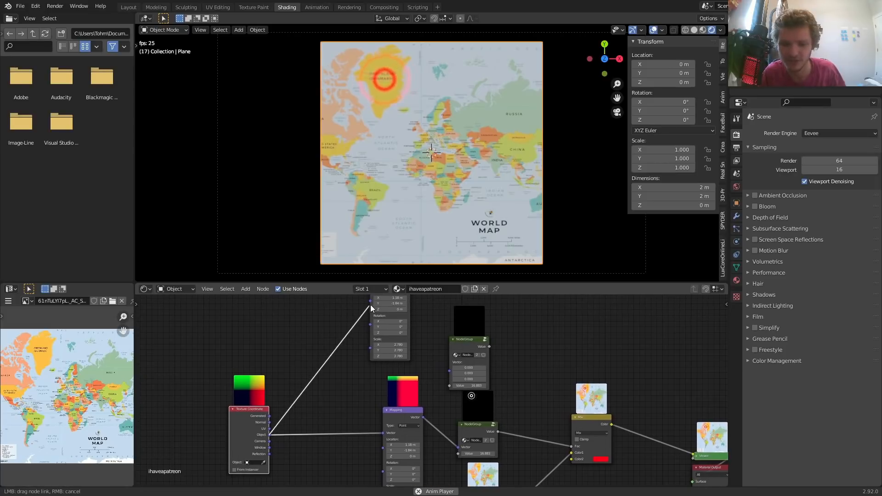
drag(371, 306, 358, 326)
drag(448, 389, 450, 370)
alt+right_drag(395, 328, 453, 372)
- Insert a Math node set to Add into the link between the original NodeGroup and the Mix node's Fac input
middle_drag(454, 371, 415, 345)
key(shift+a)
click(455, 354)
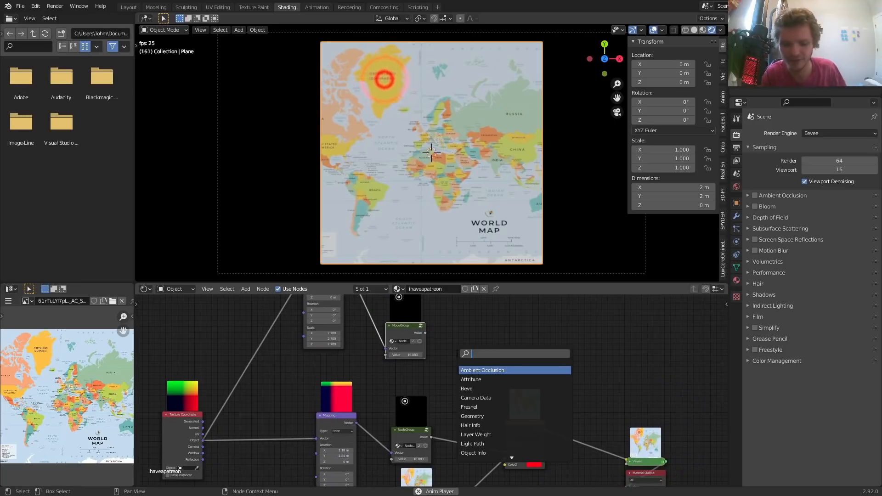
text(math)
key(Return)
click(449, 421)
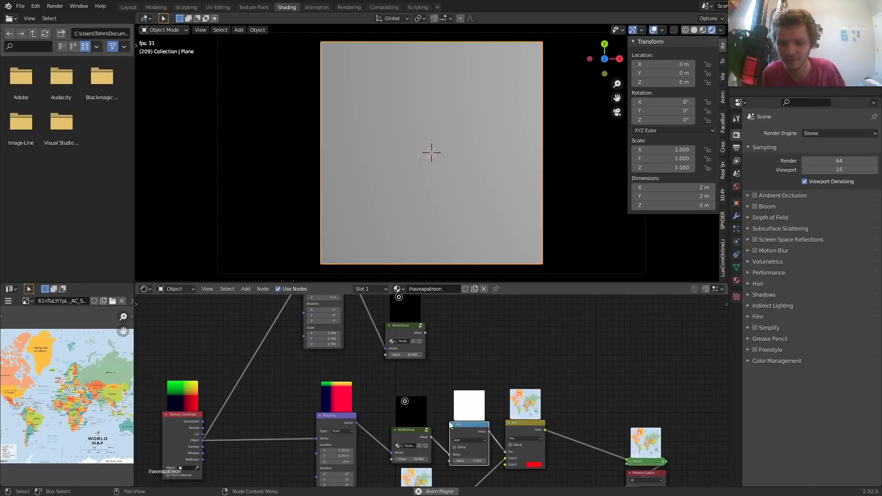
- Move the Add node up beside the duplicated NodeGroup and link that group's Value output to the Add node's free input
key(g)
click(467, 307)
alt+right_drag(479, 337, 479, 337)
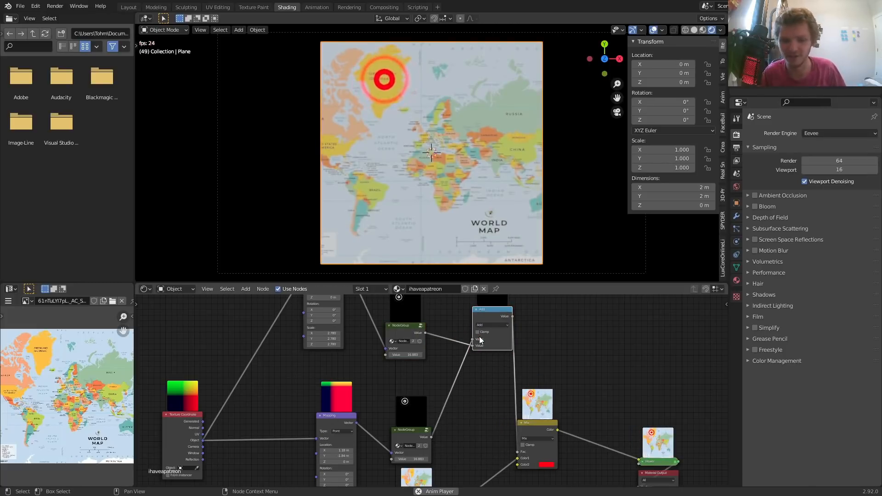
- Set the duplicated Mapping node's location to X -1.76 m and Y -0.06 m, placing the second ripple over China
middle_drag(324, 310, 387, 383)
scroll(382, 363, up, 2)
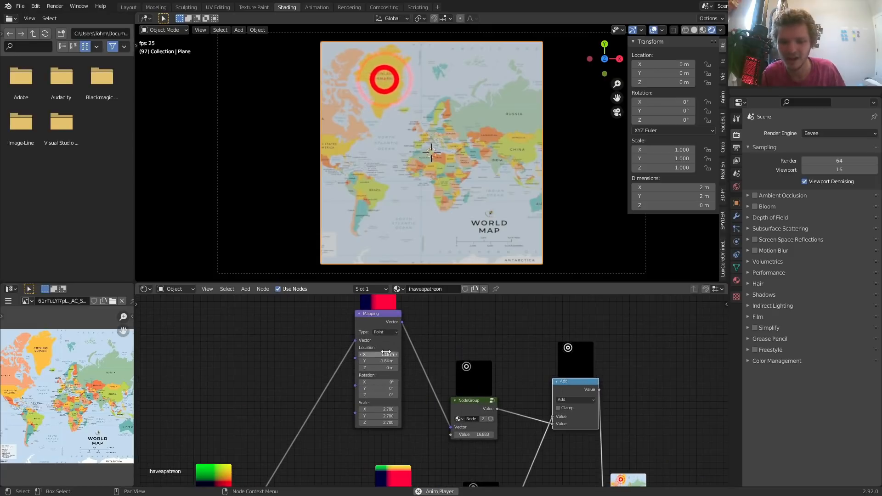
mouse_move(382, 355)
mouse_down()
mouse_move(372, 354)
mouse_move(391, 361)
mouse_up()
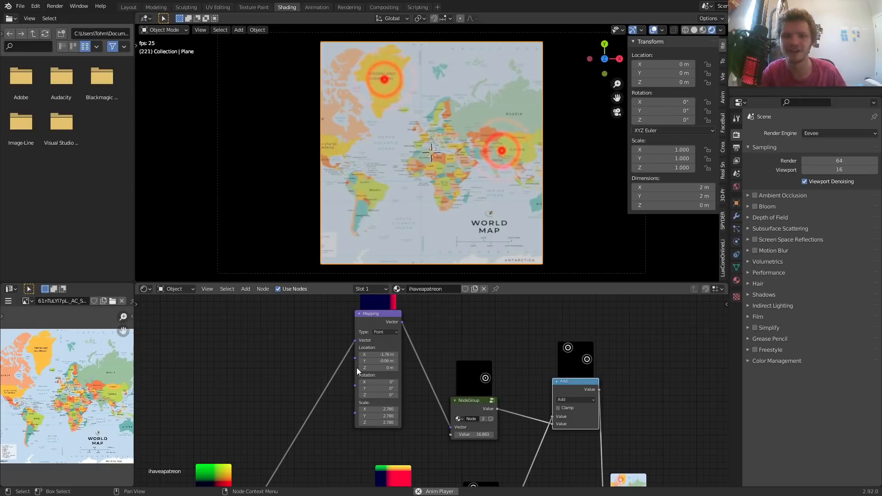
- Make the duplicated NodeGroup a single-user copy and set its Value to 27.283
scroll(467, 412, down, 3)
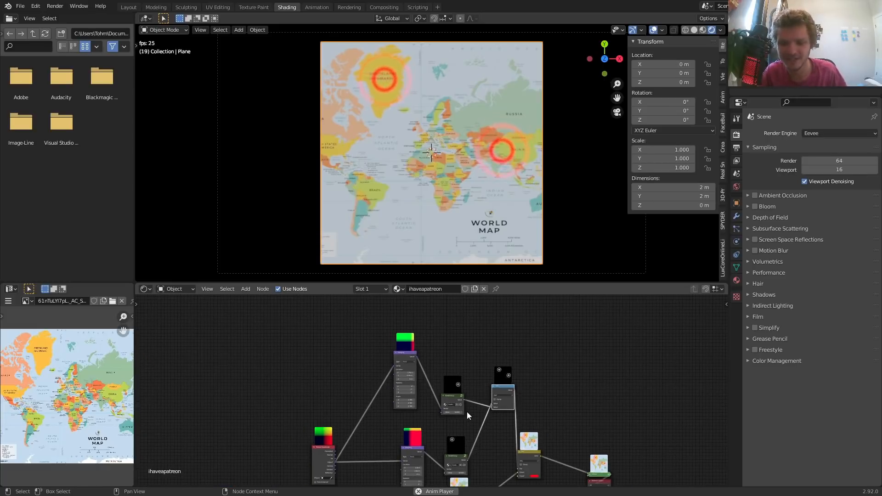
scroll(448, 393, up, 4)
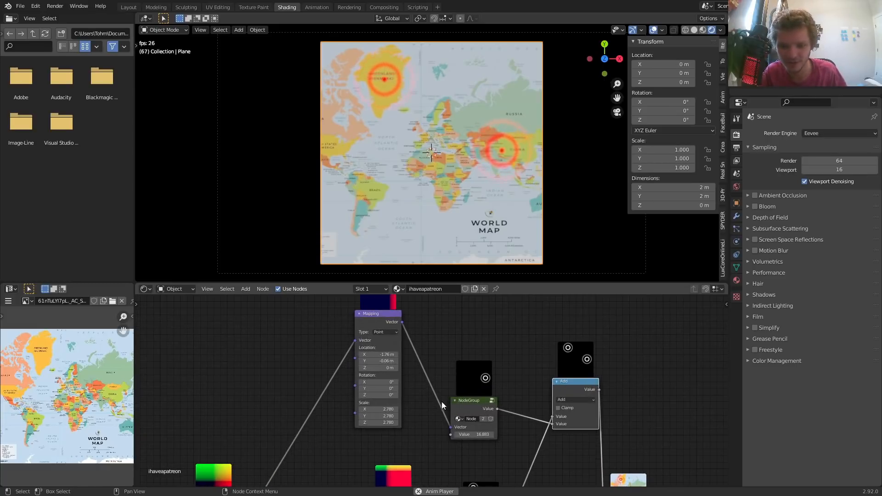
click(481, 419)
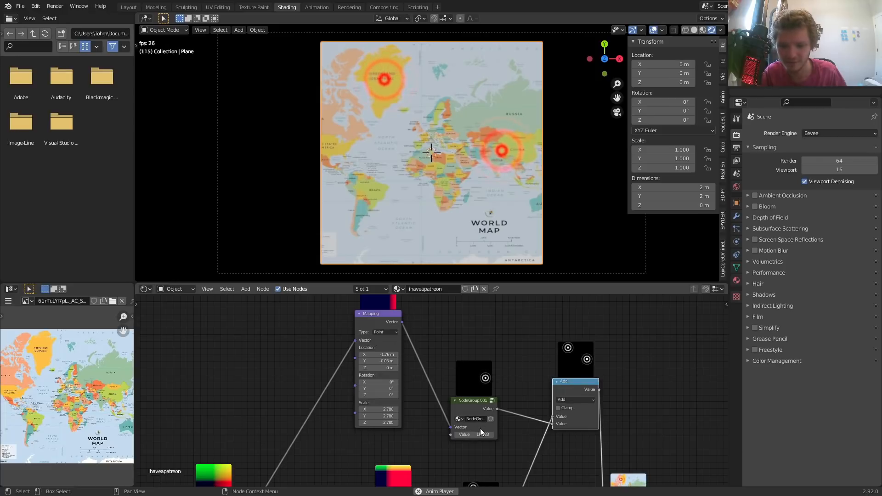
middle_drag(481, 428, 435, 375)
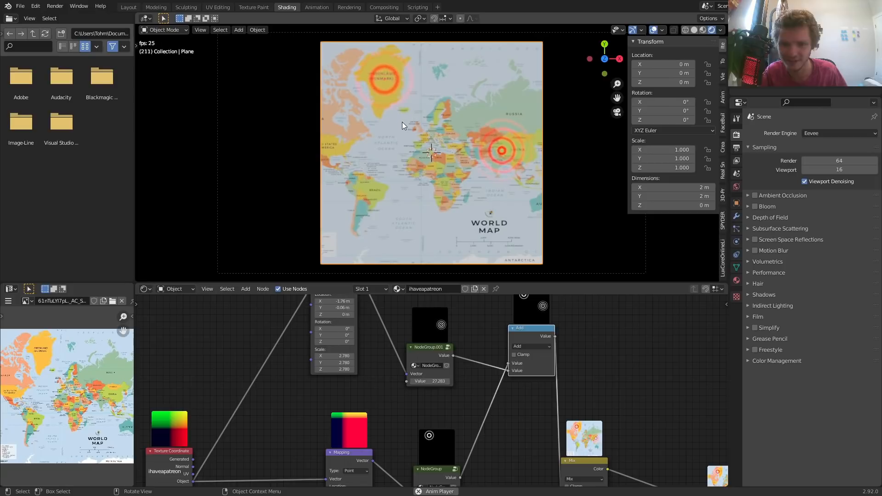
key(q)
click(391, 147)
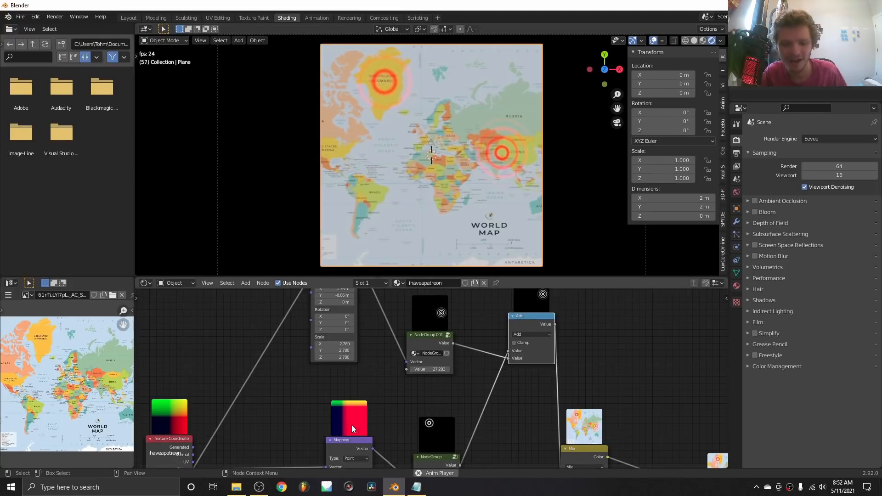
click(260, 487)
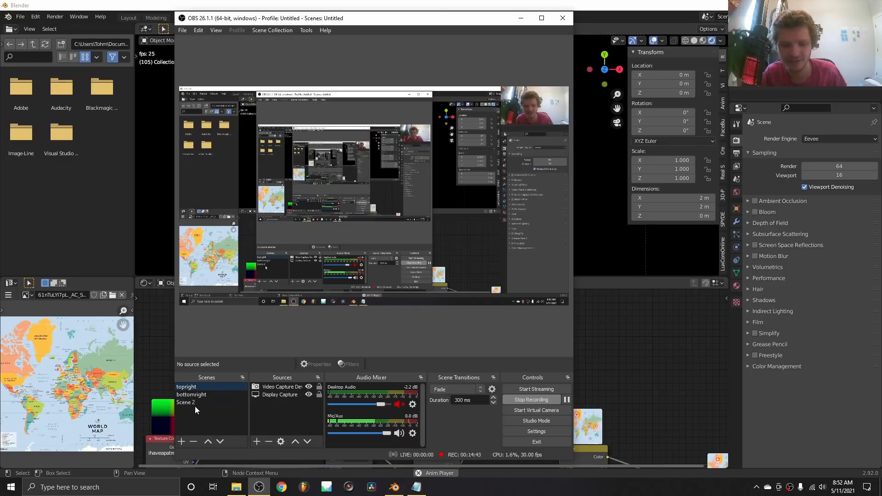
click(195, 405)
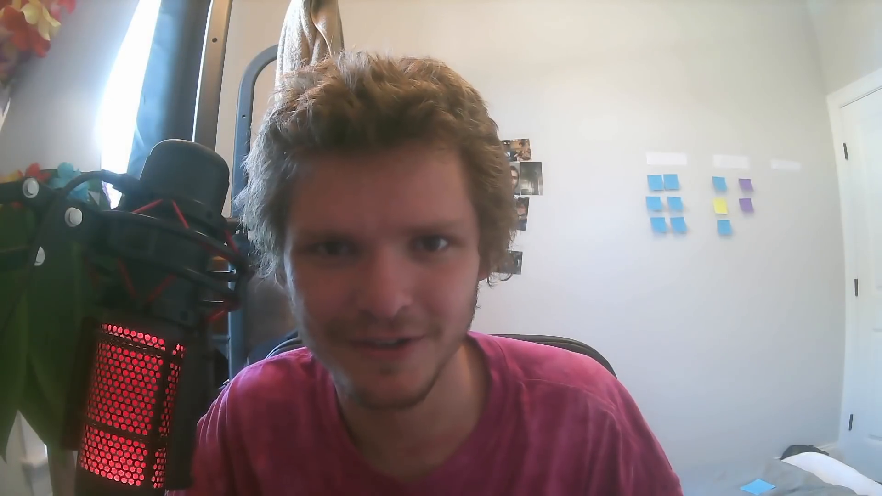